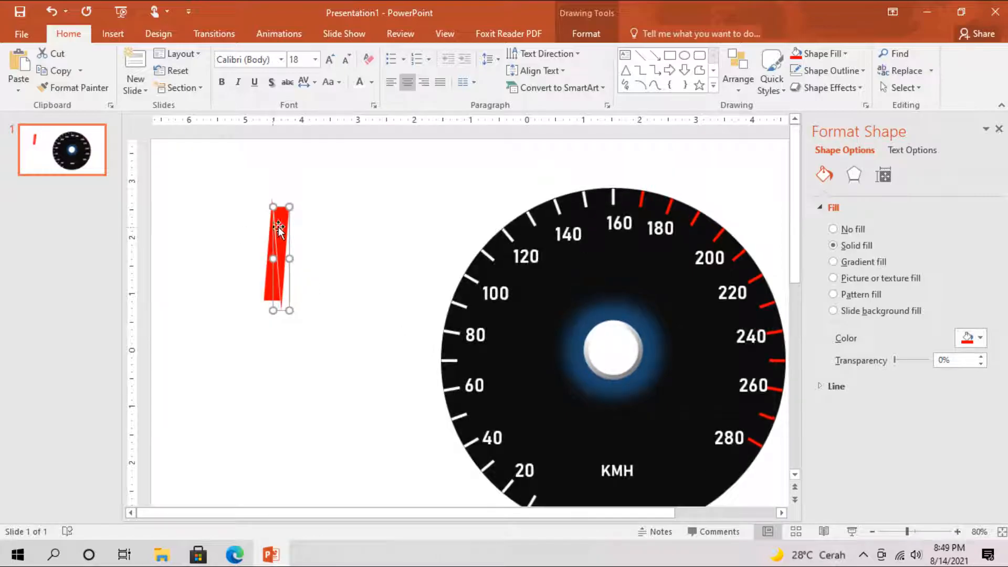
Move the inverted red triangle directly beneath the upper one so their bases meet in a diamond shape.
{"action": "left_click_drag", "start_coordinate": [281, 226], "coordinate": [271, 316]}
{"action": "left_click", "coordinate": [298, 266]}
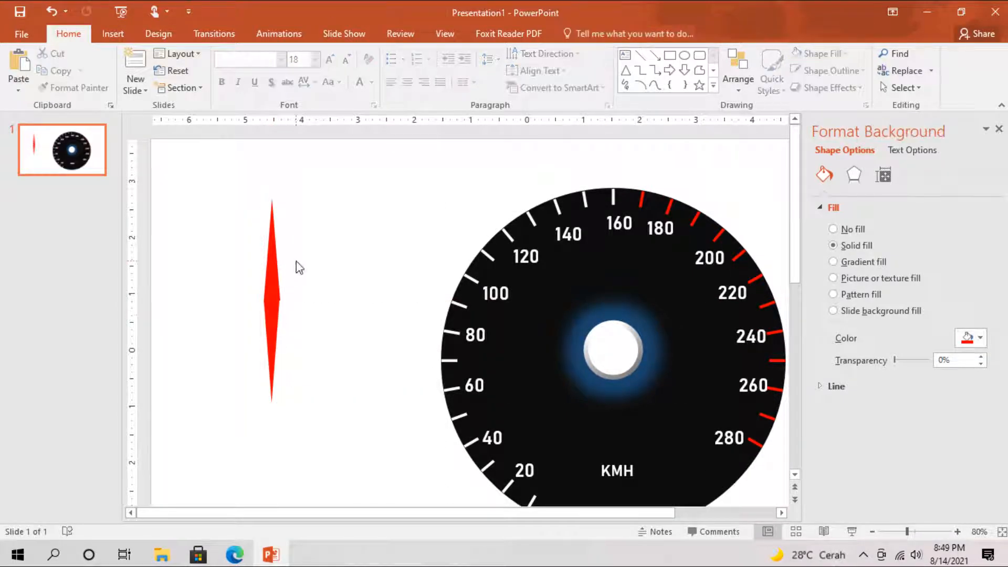
{"action": "left_click", "coordinate": [271, 310]}
{"action": "left_click", "coordinate": [295, 292]}
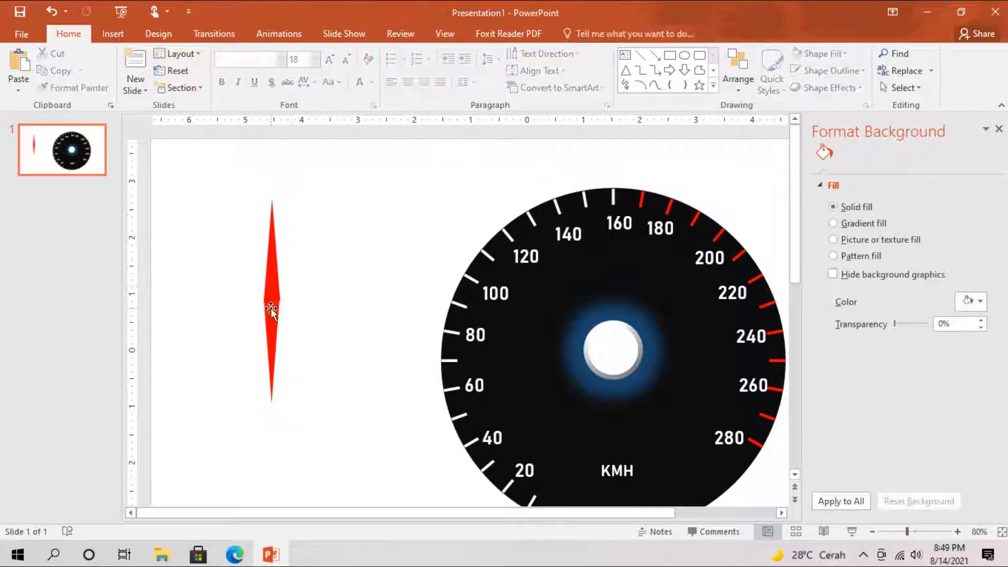
{"action": "left_click_drag", "start_coordinate": [270, 308], "coordinate": [273, 309]}
{"action": "left_click", "coordinate": [302, 284]}
{"action": "left_click", "coordinate": [270, 309]}
{"action": "left_click", "coordinate": [302, 265]}
Widen the lower red triangle slightly to match the base of the upper one.
{"action": "left_click", "coordinate": [274, 321]}
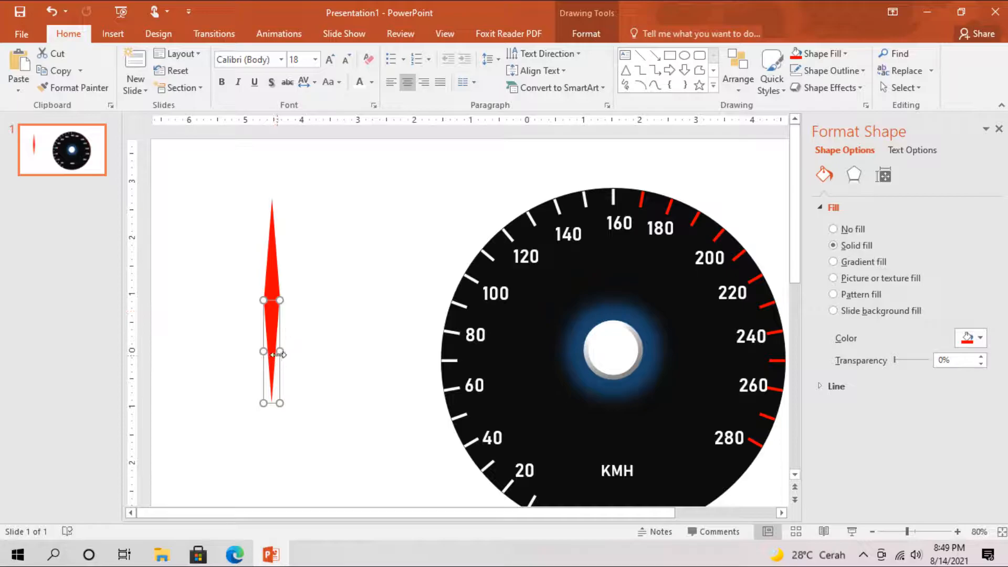
{"action": "left_click_drag", "start_coordinate": [270, 348], "coordinate": [279, 354]}
{"action": "left_click", "coordinate": [242, 201]}
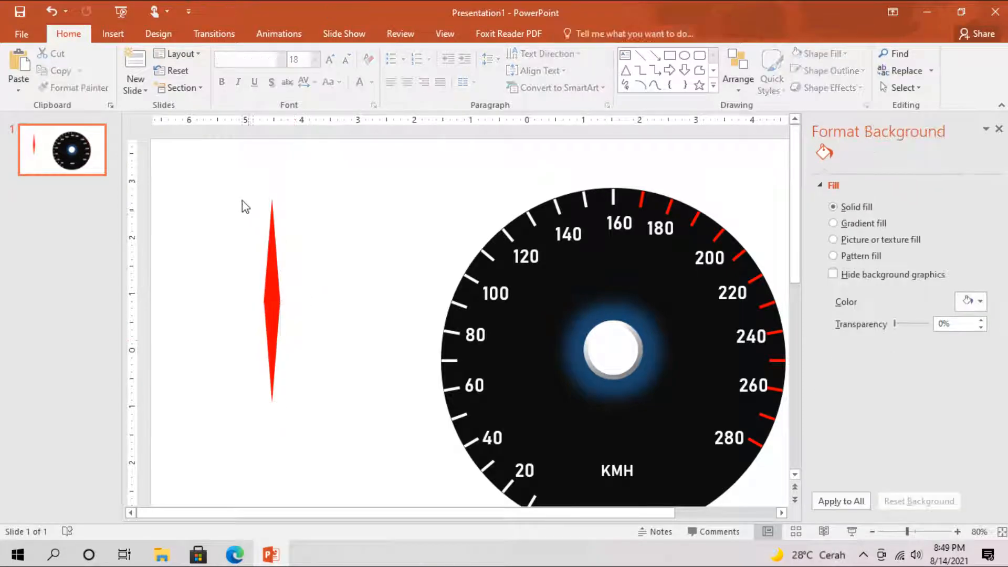
Remove the fill from the lower triangle and group it with the red triangle above.
{"action": "left_click", "coordinate": [272, 318]}
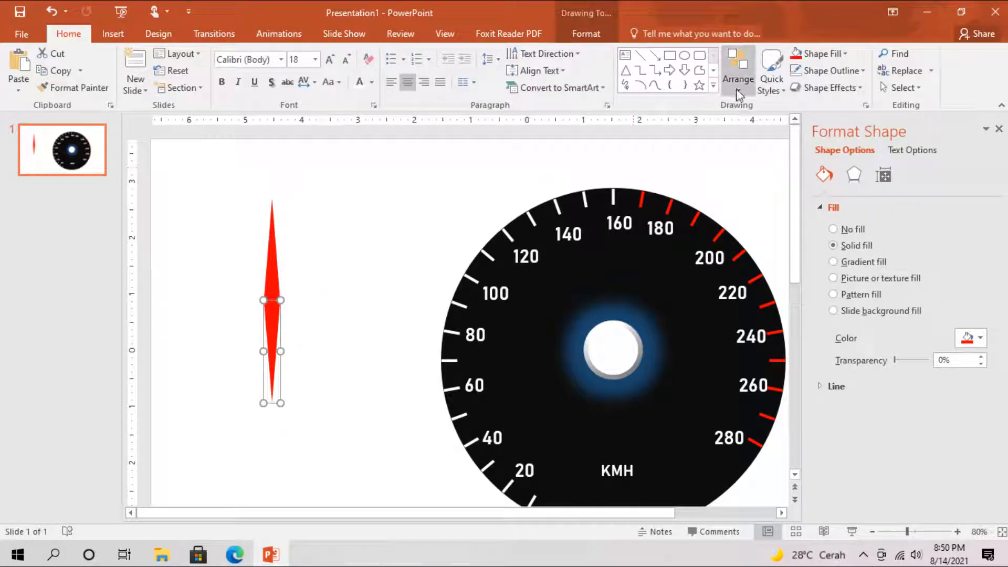
{"action": "left_click", "coordinate": [847, 51]}
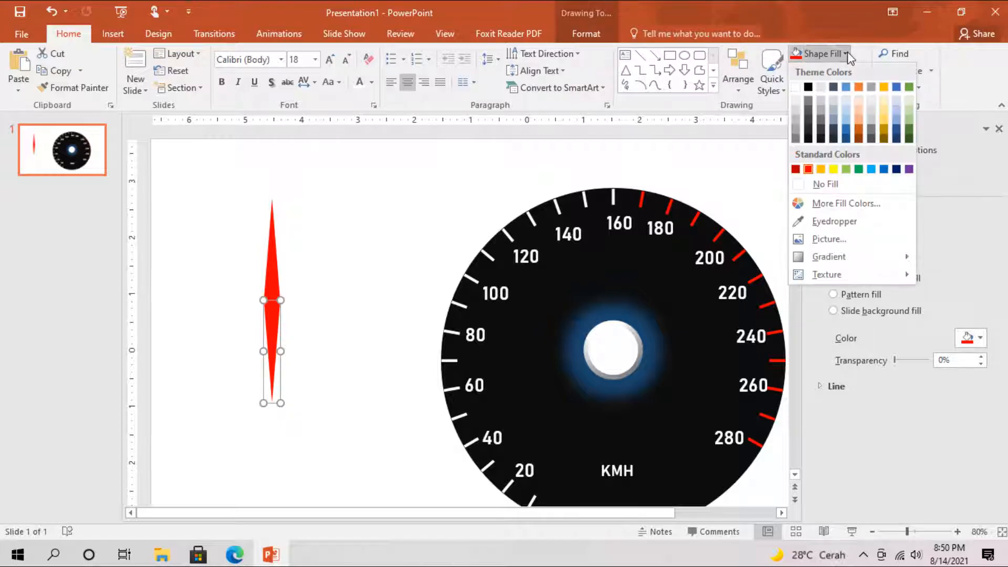
{"action": "left_click", "coordinate": [835, 184]}
{"action": "left_click_drag", "start_coordinate": [201, 179], "coordinate": [374, 408]}
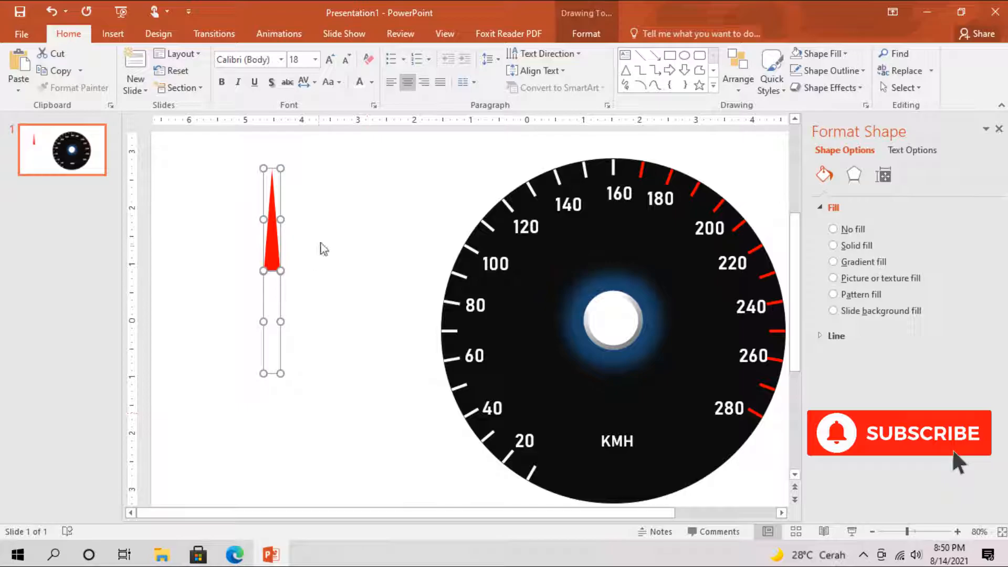
{"action": "left_click", "coordinate": [746, 94]}
{"action": "left_click", "coordinate": [758, 211]}
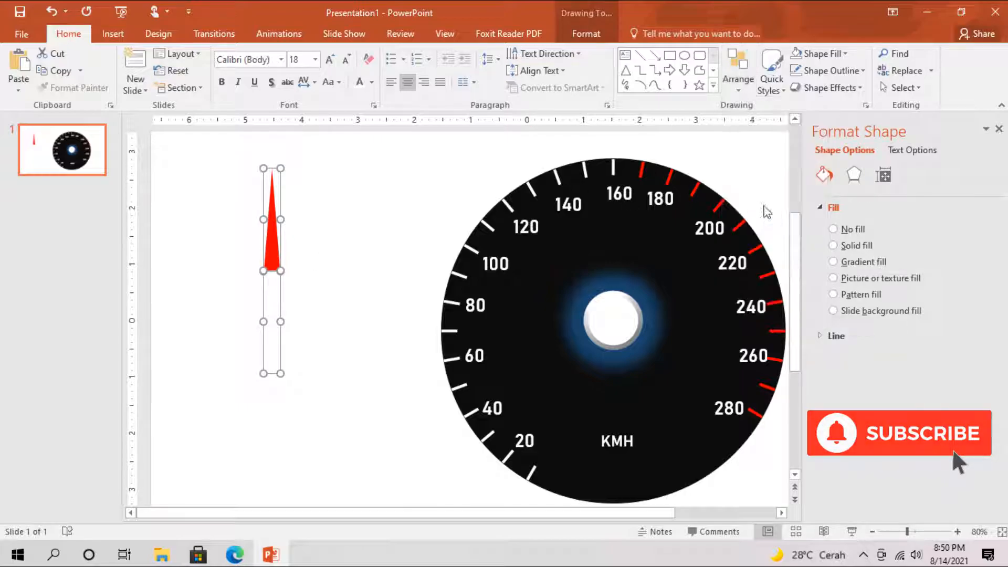
Move the needle group onto the speedometer so its red base sits at the centre of the white hub.
{"action": "left_click_drag", "start_coordinate": [275, 253], "coordinate": [616, 313]}
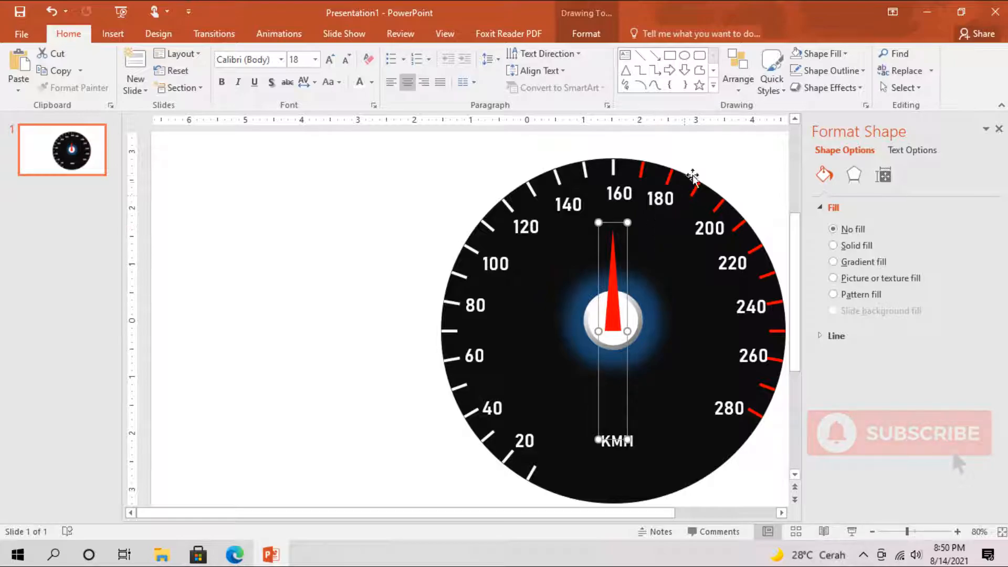
{"action": "left_click", "coordinate": [705, 163]}
{"action": "left_click", "coordinate": [638, 315]}
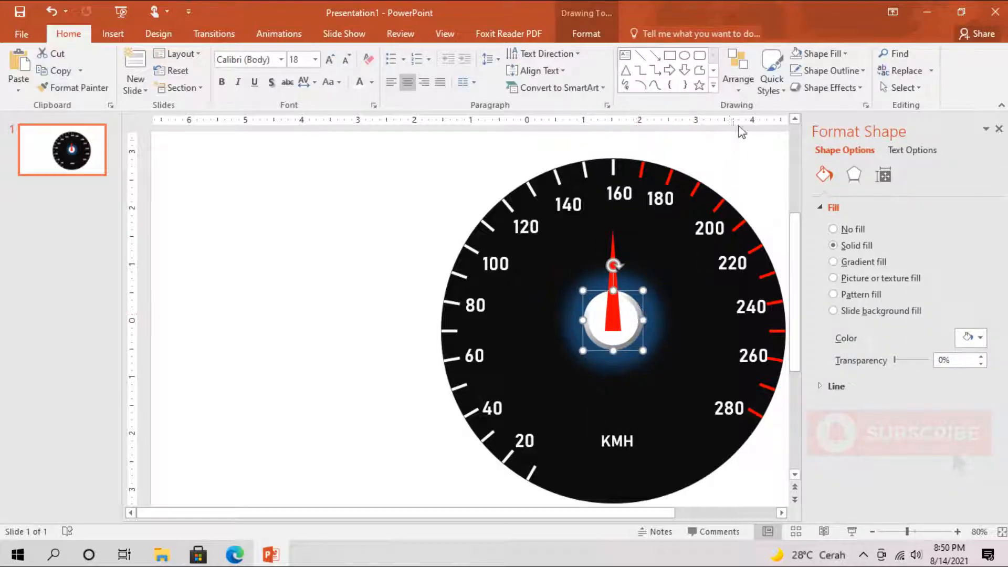
{"action": "left_click", "coordinate": [631, 245]}
{"action": "left_click", "coordinate": [609, 281]}
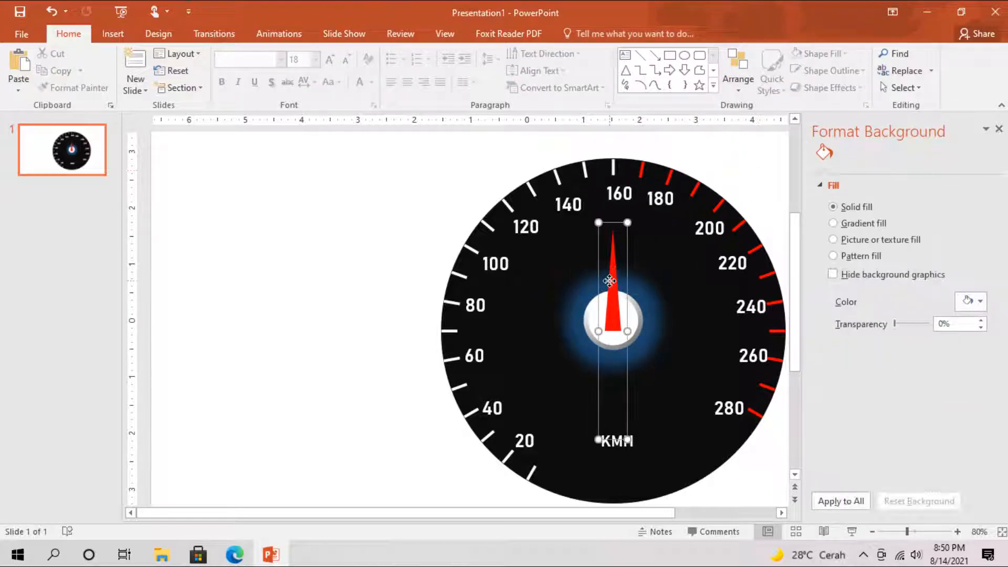
{"action": "left_click", "coordinate": [613, 285]}
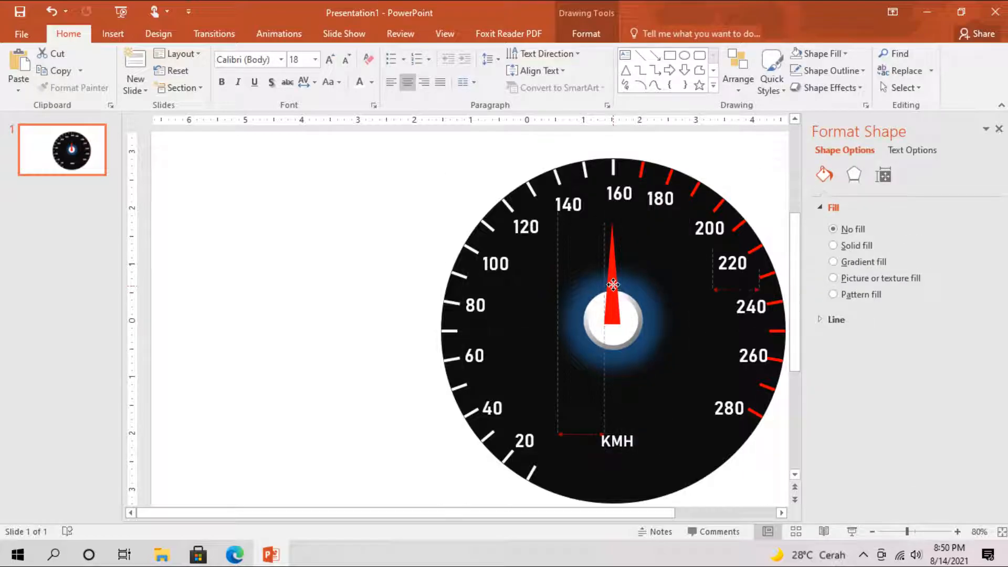
{"action": "left_click_drag", "start_coordinate": [613, 284], "coordinate": [615, 283]}
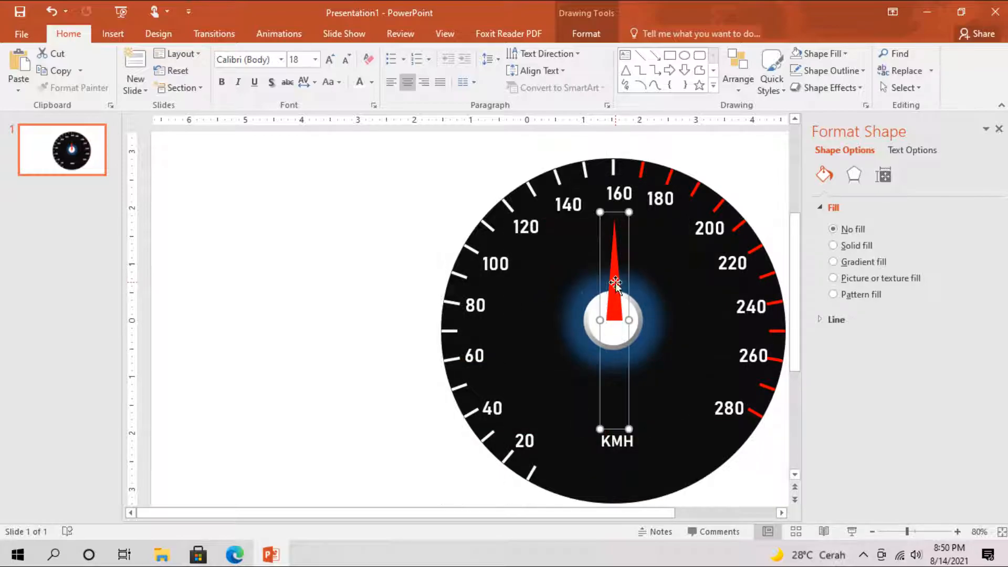
Set the needle group's rotation to 210°.
{"action": "left_click", "coordinate": [735, 93]}
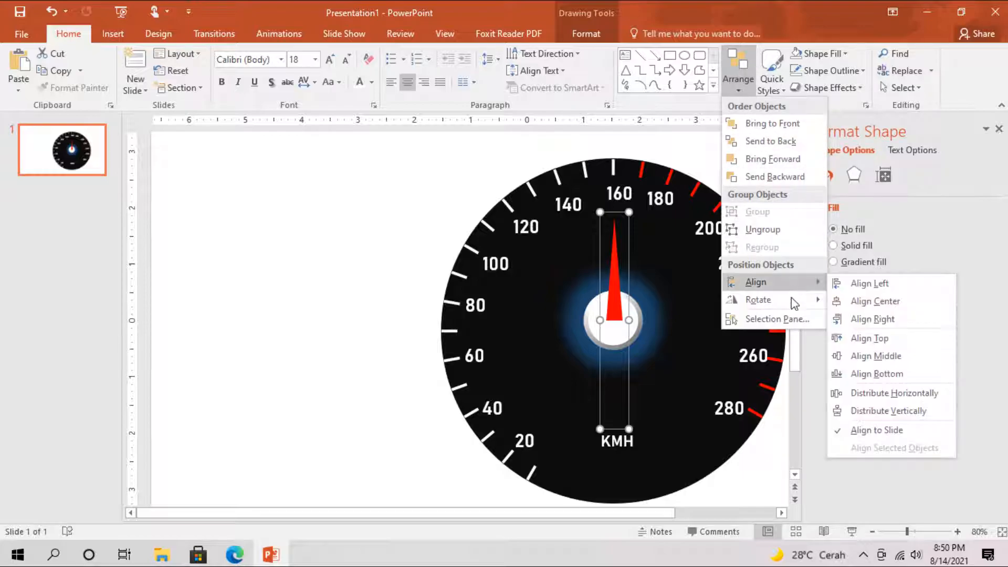
{"action": "mouse_move", "coordinate": [798, 304]}
{"action": "left_click", "coordinate": [871, 373]}
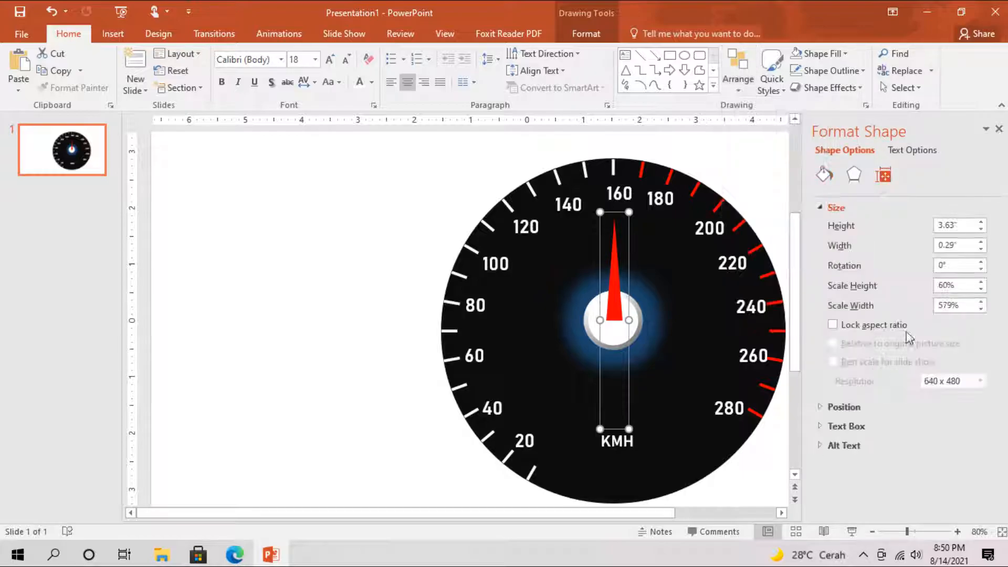
{"action": "left_click", "coordinate": [945, 266]}
{"action": "key", "text": "Return"}
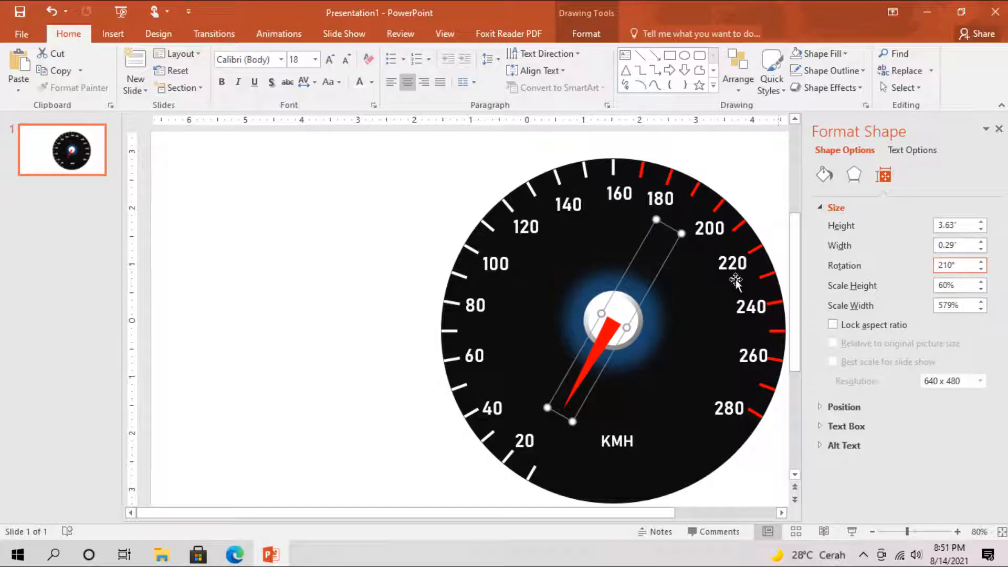
Bring the white hub circle in front of the needle.
{"action": "left_click", "coordinate": [638, 317]}
{"action": "left_click", "coordinate": [638, 323]}
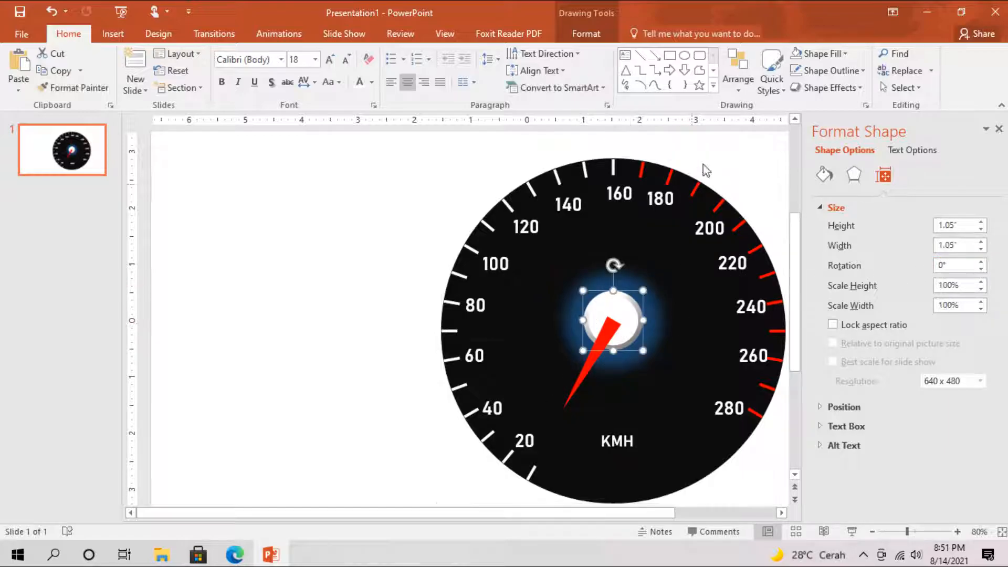
{"action": "left_click", "coordinate": [735, 81]}
{"action": "left_click", "coordinate": [767, 122]}
Enlarge the needle group toward the 20 mark to about 4.01" high and 0.41" wide.
{"action": "left_click", "coordinate": [872, 531]}
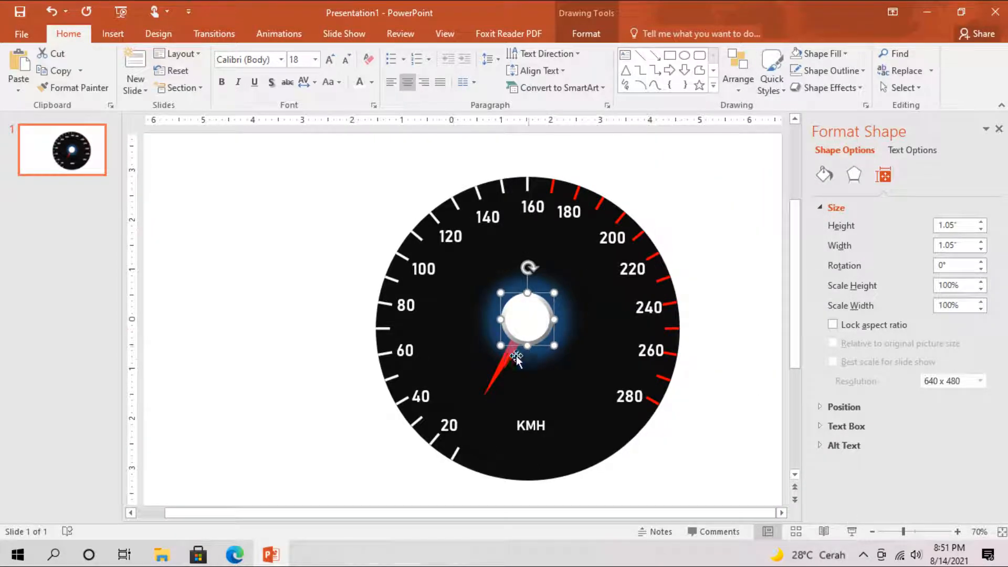
{"action": "left_click", "coordinate": [500, 368]}
{"action": "mouse_move", "coordinate": [469, 396]}
{"action": "left_mouse_down"}
{"action": "mouse_move", "coordinate": [450, 418]}
{"action": "mouse_move", "coordinate": [454, 409]}
{"action": "left_mouse_up"}
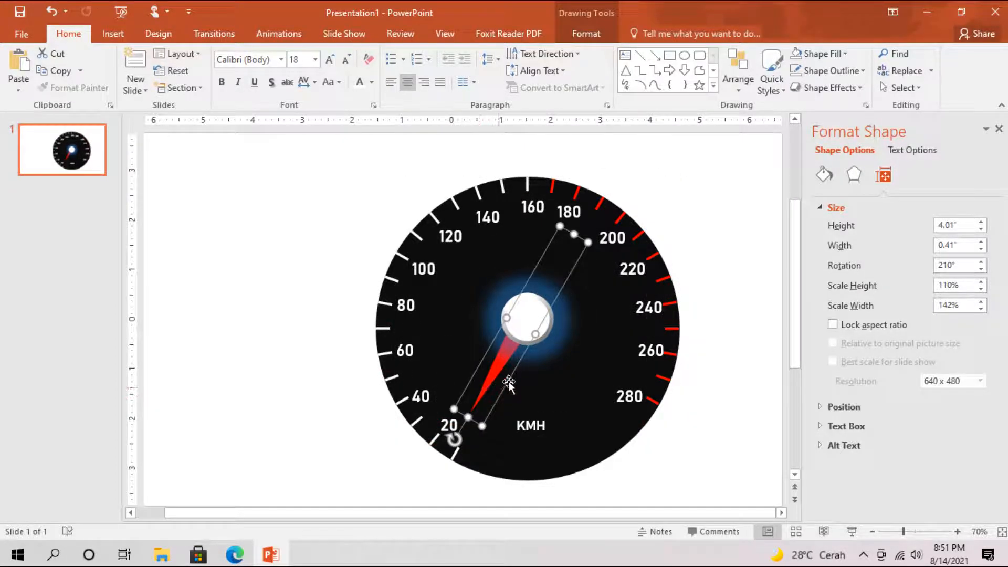
Reposition the white hub so it covers the needle's base at the centre of the dial.
{"action": "left_click", "coordinate": [522, 322]}
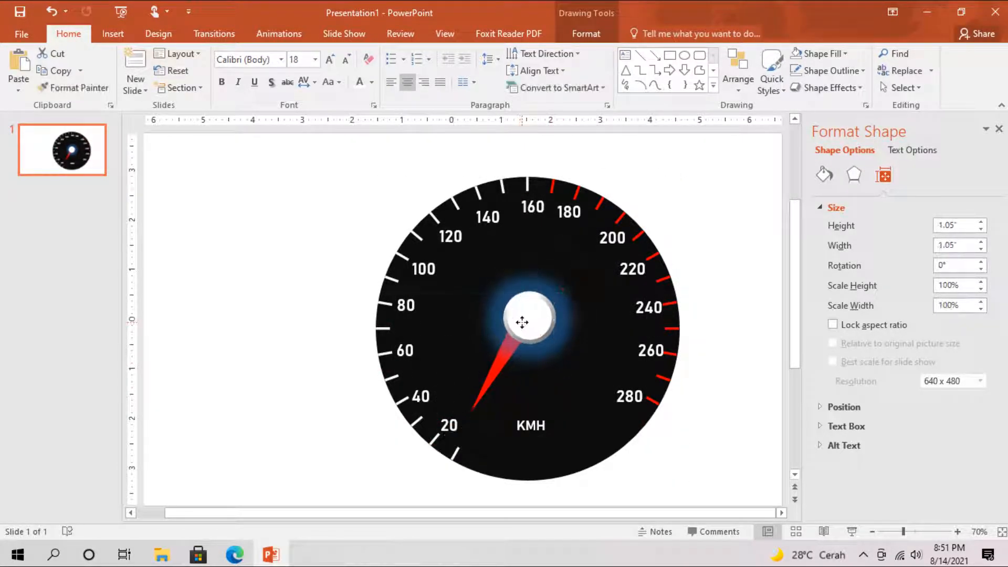
{"action": "mouse_move", "coordinate": [521, 323]}
{"action": "left_mouse_down"}
{"action": "mouse_move", "coordinate": [524, 306]}
{"action": "mouse_move", "coordinate": [518, 317]}
{"action": "left_mouse_up"}
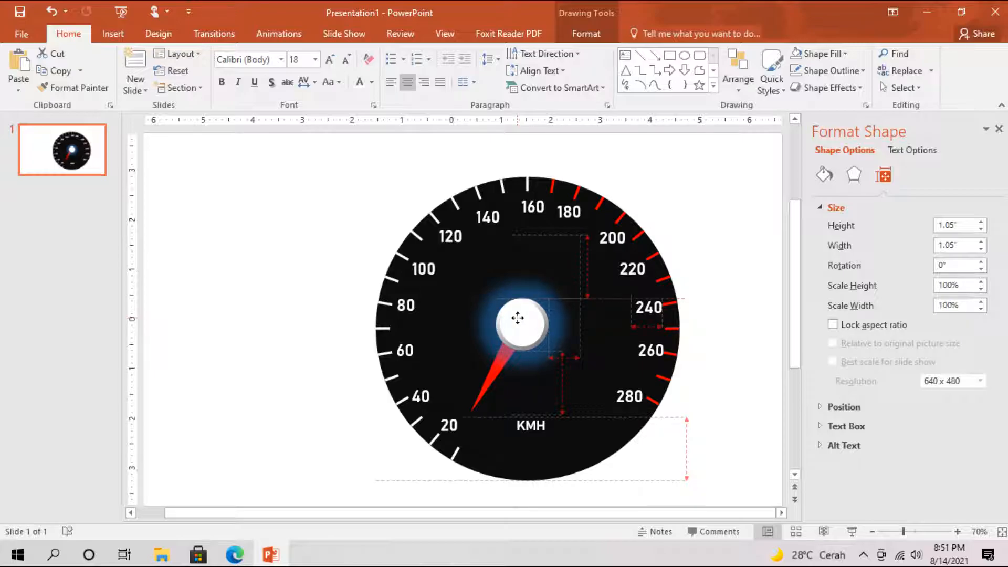
{"action": "mouse_move", "coordinate": [518, 318]}
{"action": "left_mouse_down"}
{"action": "mouse_move", "coordinate": [525, 301]}
{"action": "mouse_move", "coordinate": [523, 314]}
{"action": "left_mouse_up"}
{"action": "left_click", "coordinate": [677, 179]}
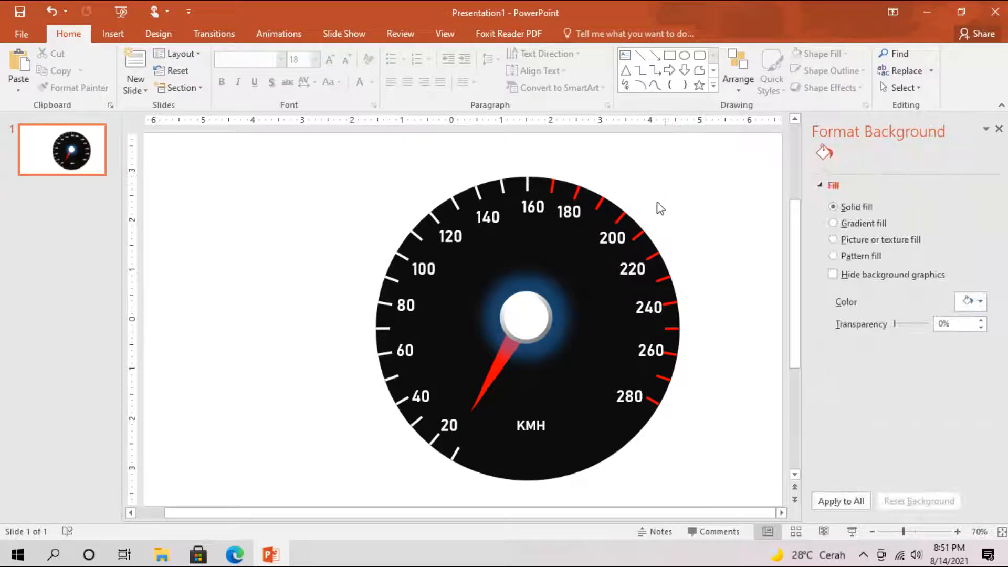
{"action": "left_click", "coordinate": [507, 355]}
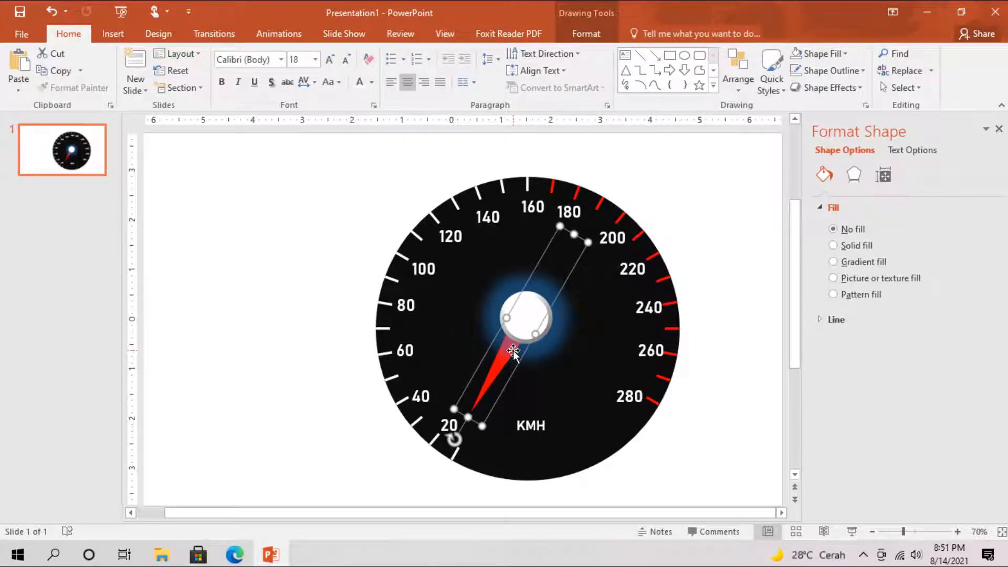
{"action": "left_click", "coordinate": [675, 189]}
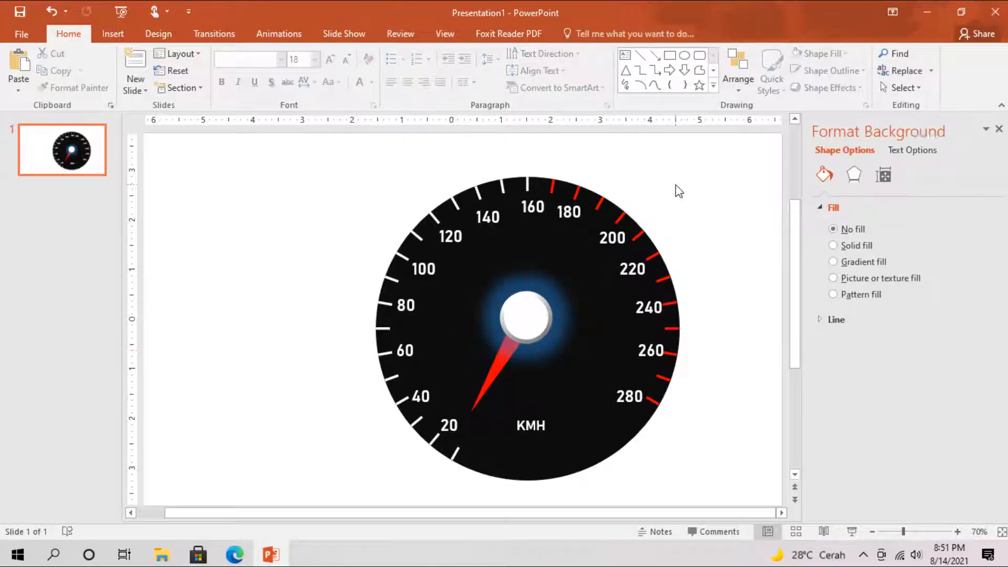
Insert a donut shape over the dial, about 4.5" wide and 2.33" high, reaching the dial's right edge.
{"action": "left_click", "coordinate": [126, 32]}
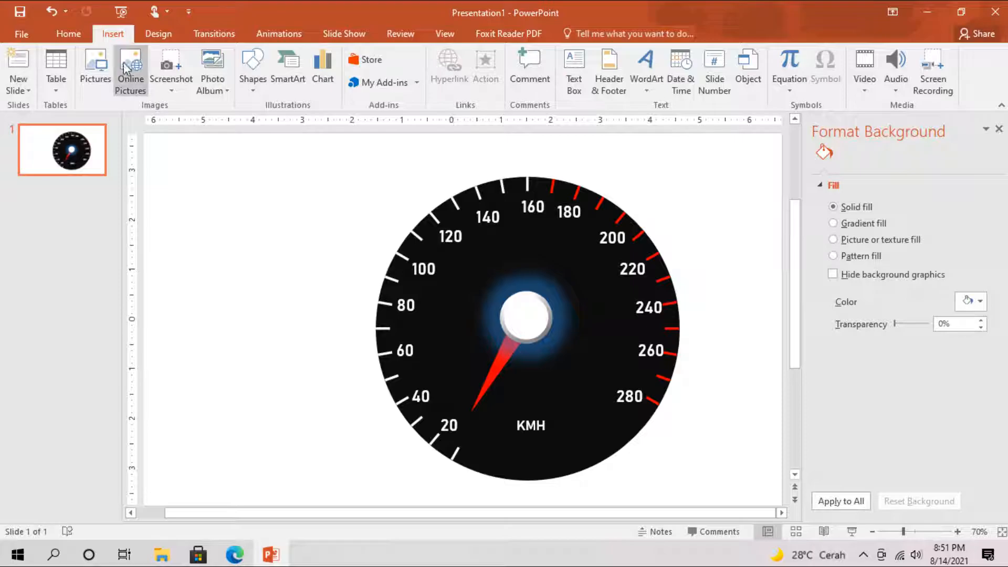
{"action": "left_click", "coordinate": [255, 83]}
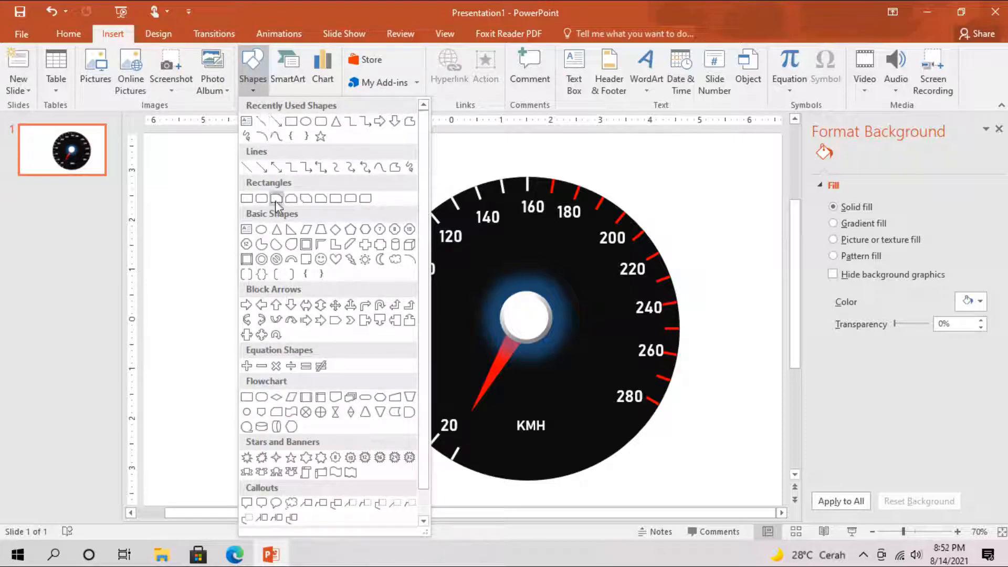
{"action": "left_click", "coordinate": [261, 259]}
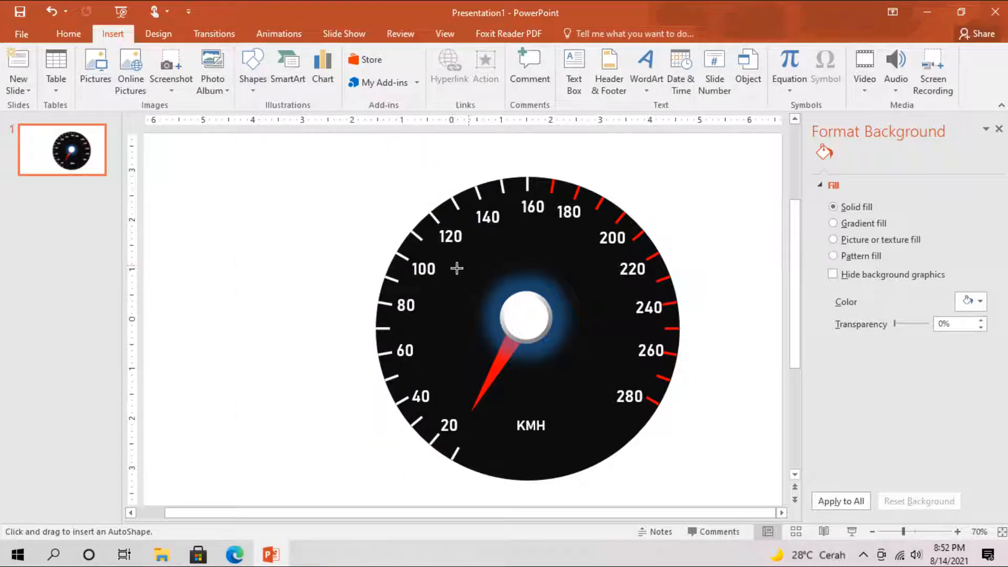
{"action": "mouse_move", "coordinate": [571, 366]}
{"action": "left_mouse_down"}
{"action": "mouse_move", "coordinate": [612, 394]}
{"action": "mouse_move", "coordinate": [604, 384]}
{"action": "left_mouse_up"}
{"action": "left_click_drag", "start_coordinate": [606, 326], "coordinate": [680, 336]}
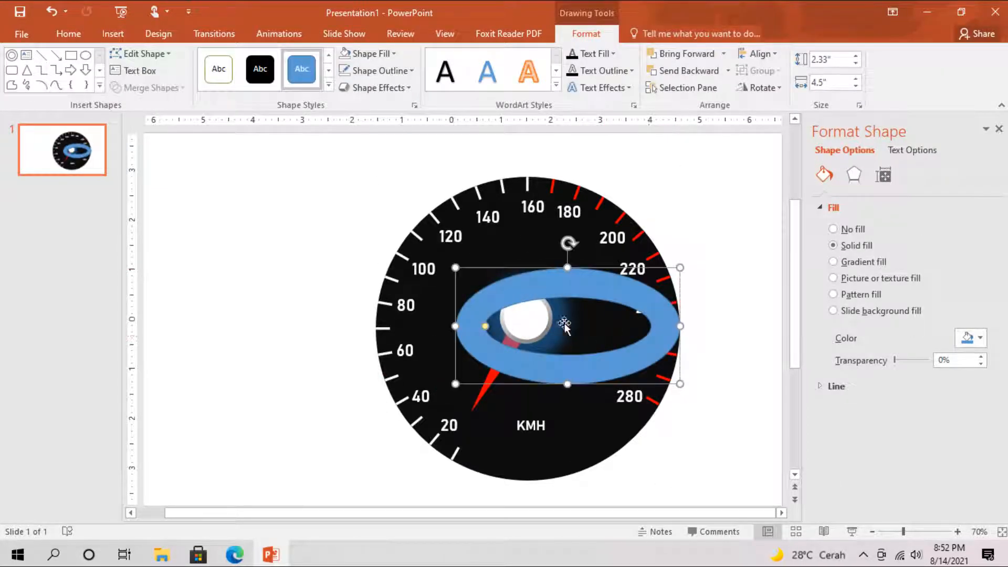
Stretch the donut to the dial's outer edges, making it 6.12" wide and 6.12" high.
{"action": "left_click_drag", "start_coordinate": [455, 326], "coordinate": [375, 326]}
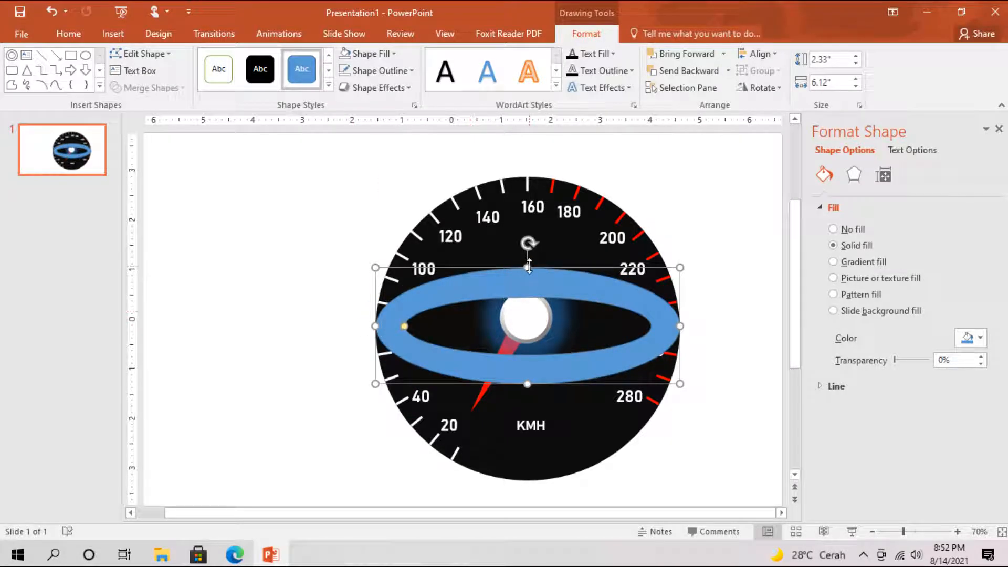
{"action": "left_click_drag", "start_coordinate": [528, 267], "coordinate": [527, 176]}
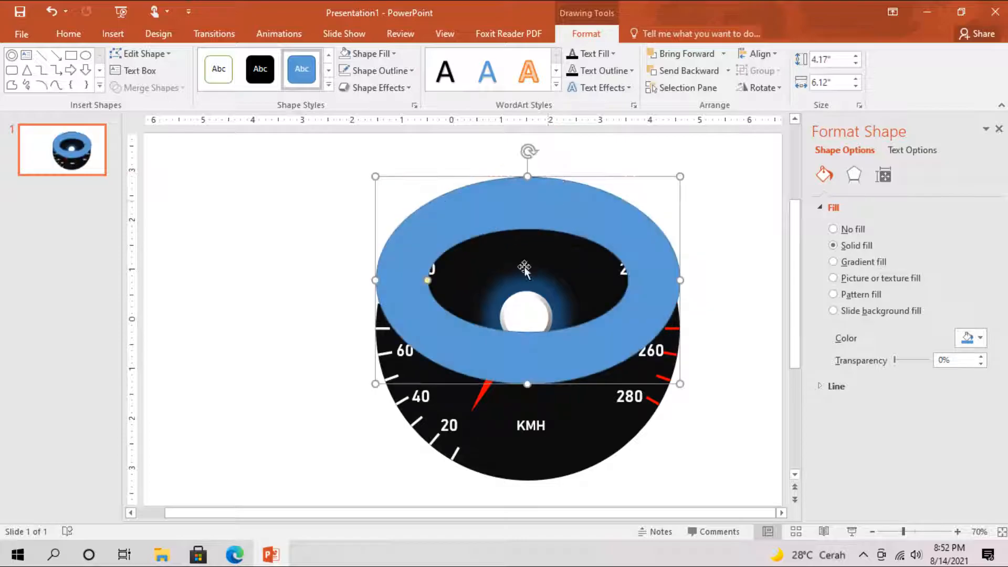
{"action": "left_click_drag", "start_coordinate": [527, 383], "coordinate": [526, 478]}
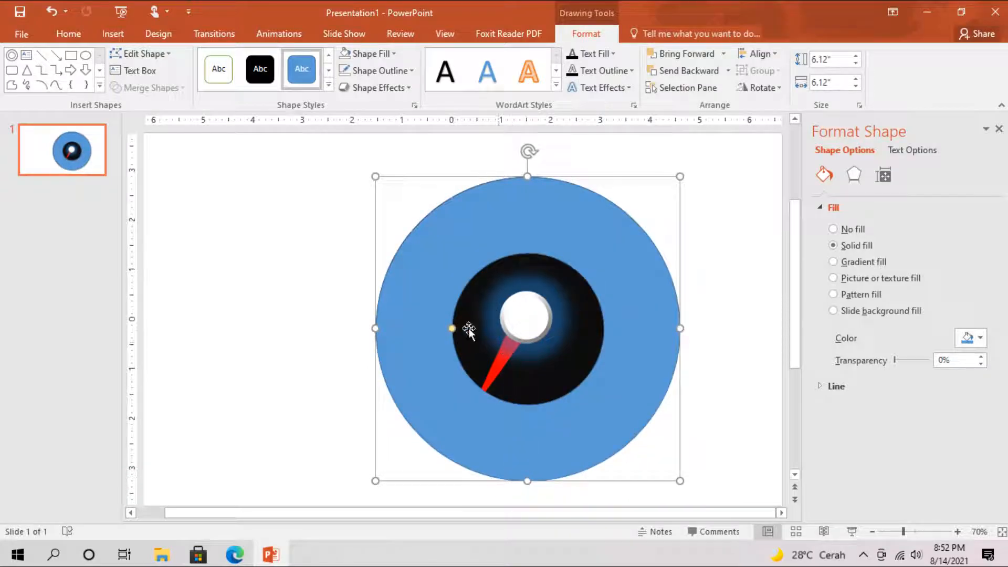
Thin the donut to a narrow ring and enlarge it around the dial to about 6.61" wide and 6.58" high.
{"action": "left_click_drag", "start_coordinate": [452, 329], "coordinate": [388, 333]}
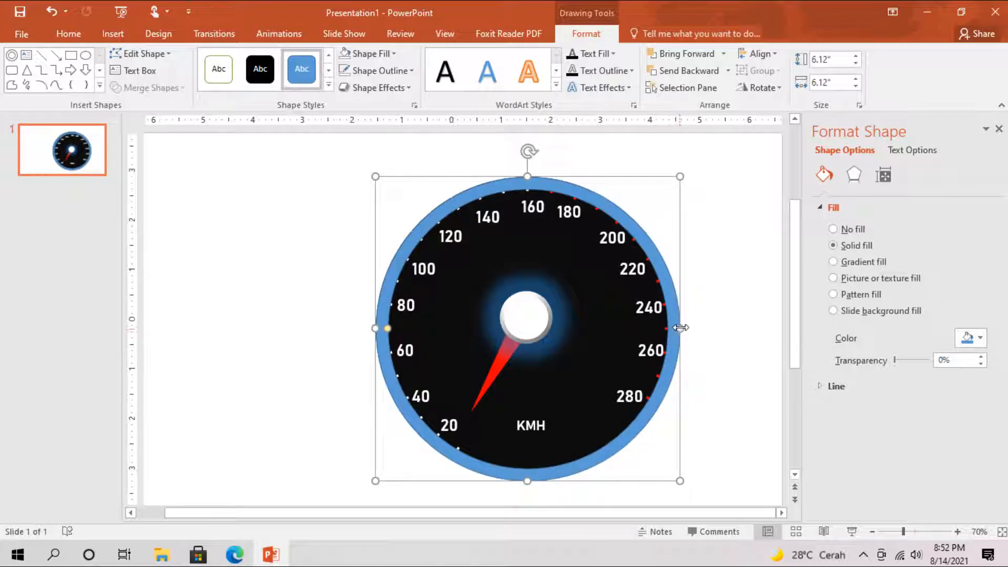
{"action": "left_click_drag", "start_coordinate": [681, 328], "coordinate": [691, 331]}
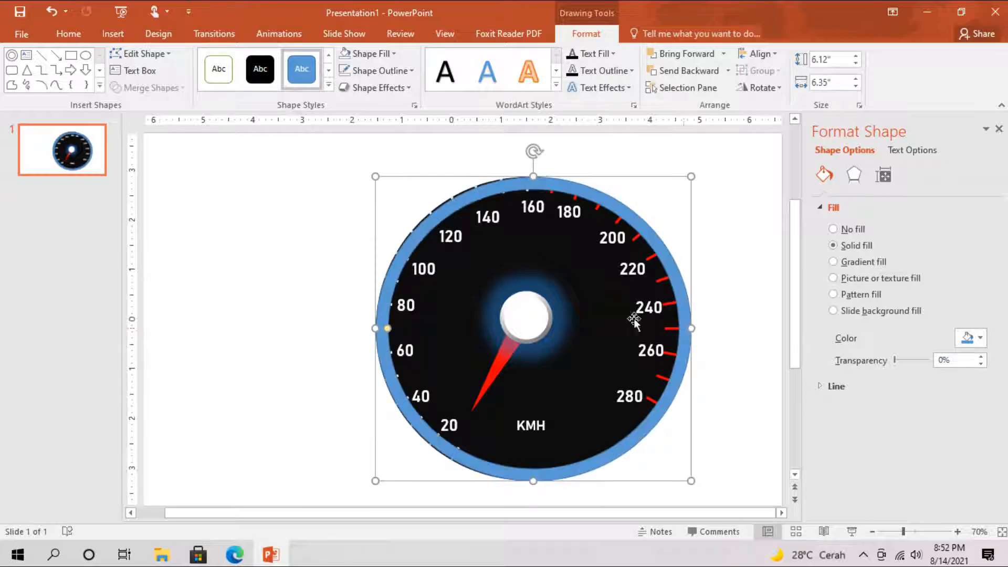
{"action": "left_click_drag", "start_coordinate": [372, 327], "coordinate": [362, 326]}
{"action": "left_click_drag", "start_coordinate": [526, 173], "coordinate": [531, 164]}
{"action": "mouse_move", "coordinate": [527, 481]}
{"action": "left_mouse_down"}
{"action": "mouse_move", "coordinate": [532, 493]}
{"action": "mouse_move", "coordinate": [533, 484]}
{"action": "left_mouse_up"}
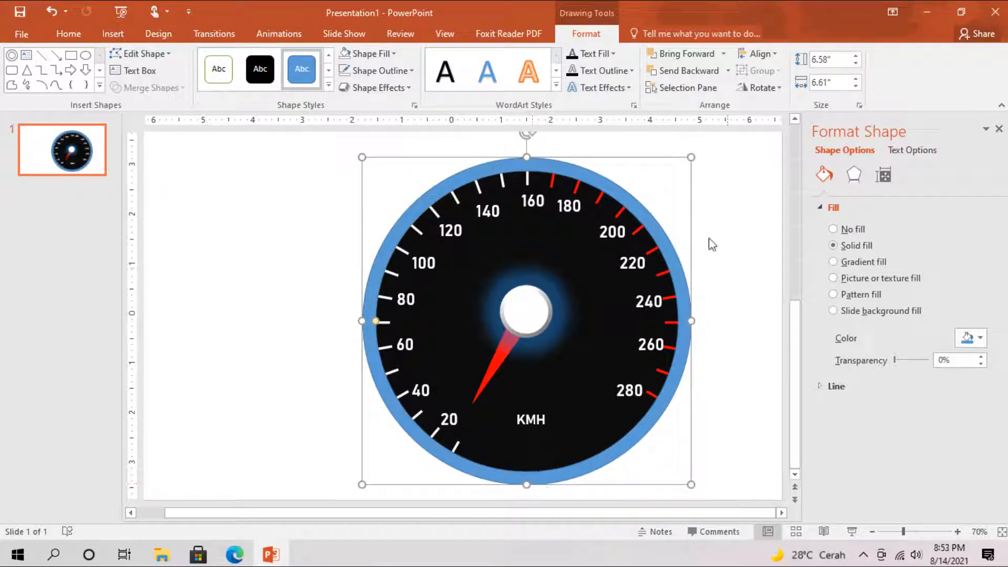
Fill the outer ring with light grey and remove its outline.
{"action": "left_click", "coordinate": [382, 54]}
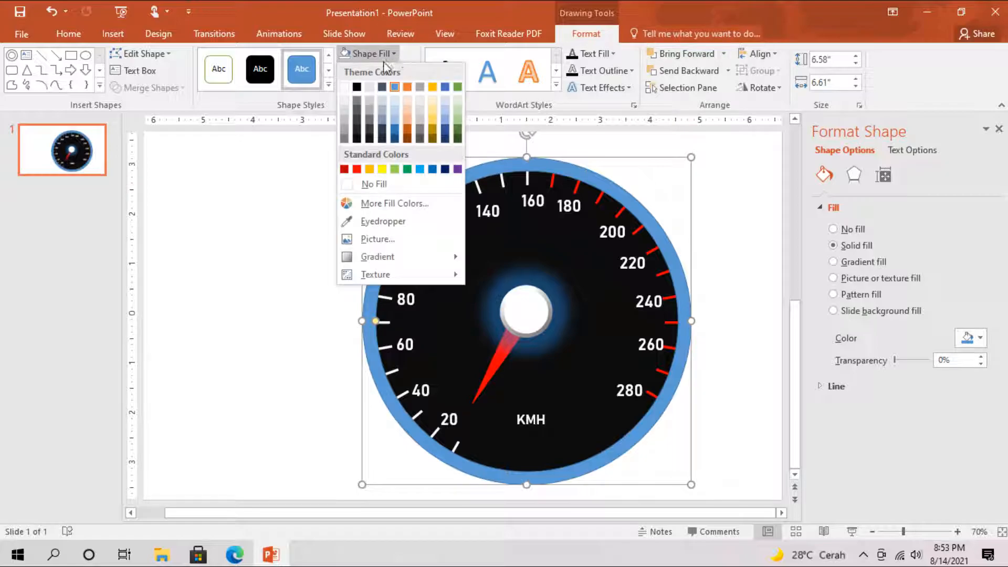
{"action": "left_click", "coordinate": [344, 107]}
{"action": "left_click", "coordinate": [386, 70]}
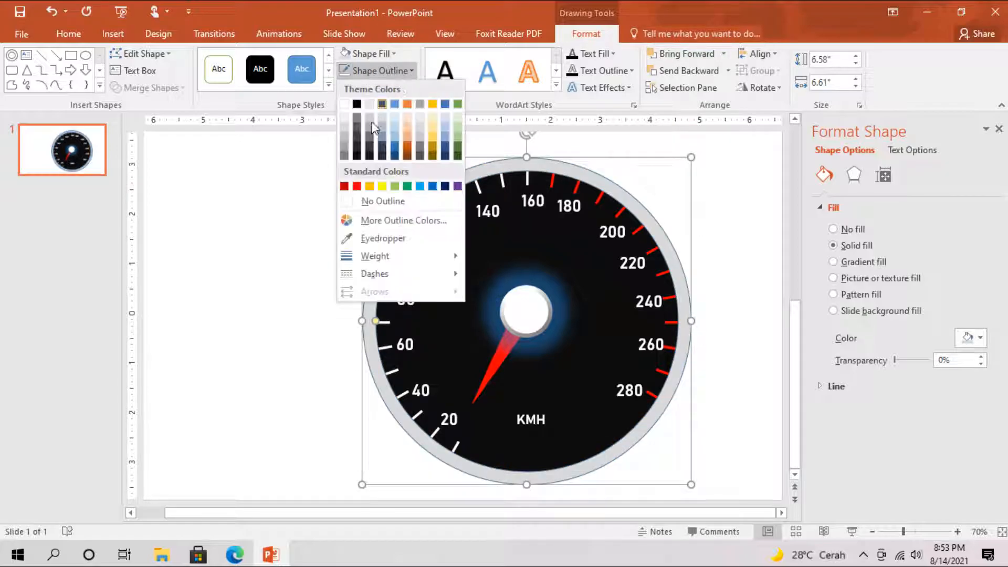
{"action": "left_click", "coordinate": [378, 201]}
Apply an angled bevel effect to the outer ring.
{"action": "left_click", "coordinate": [378, 88]}
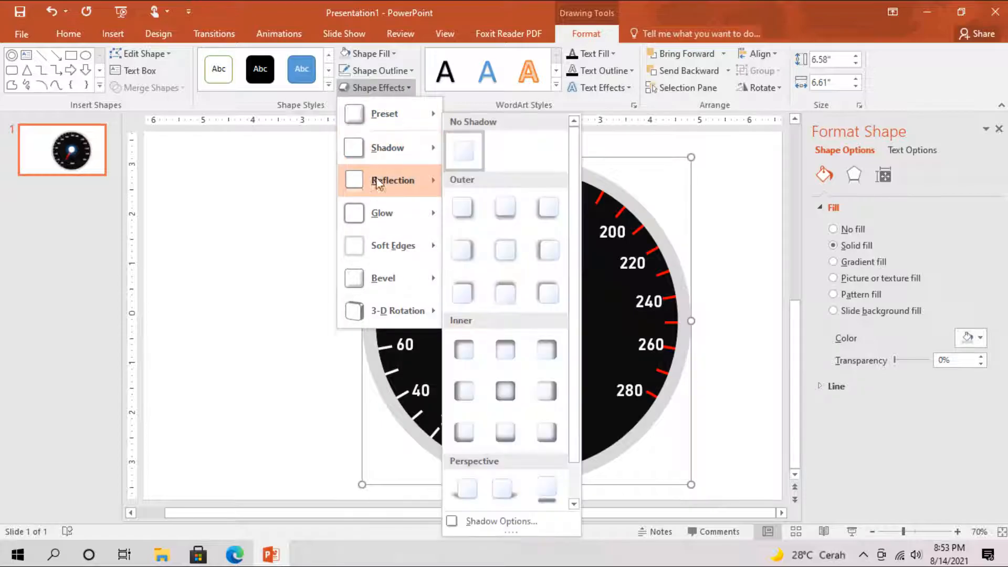
{"action": "mouse_move", "coordinate": [397, 281]}
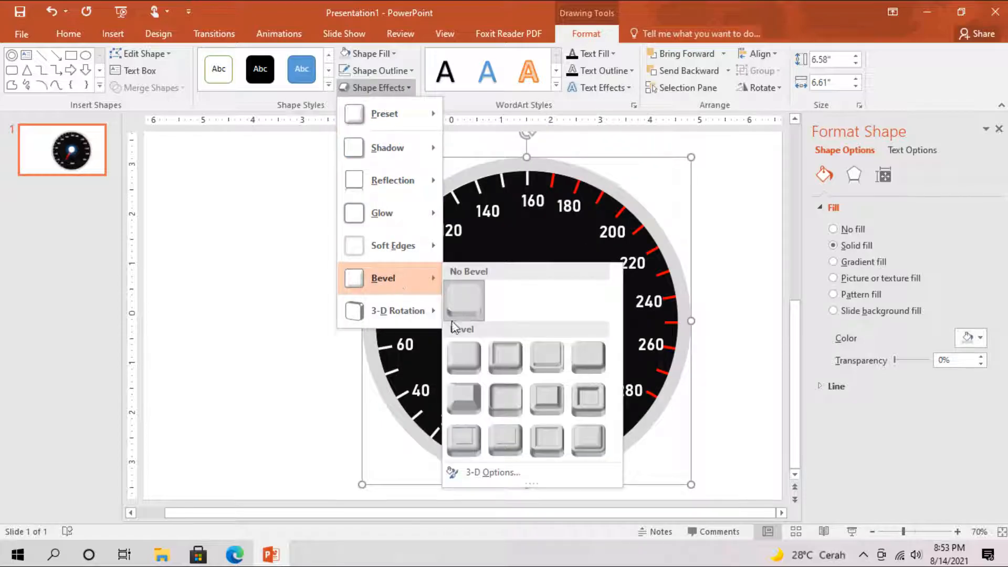
{"action": "left_click", "coordinate": [460, 394]}
{"action": "left_click", "coordinate": [716, 216]}
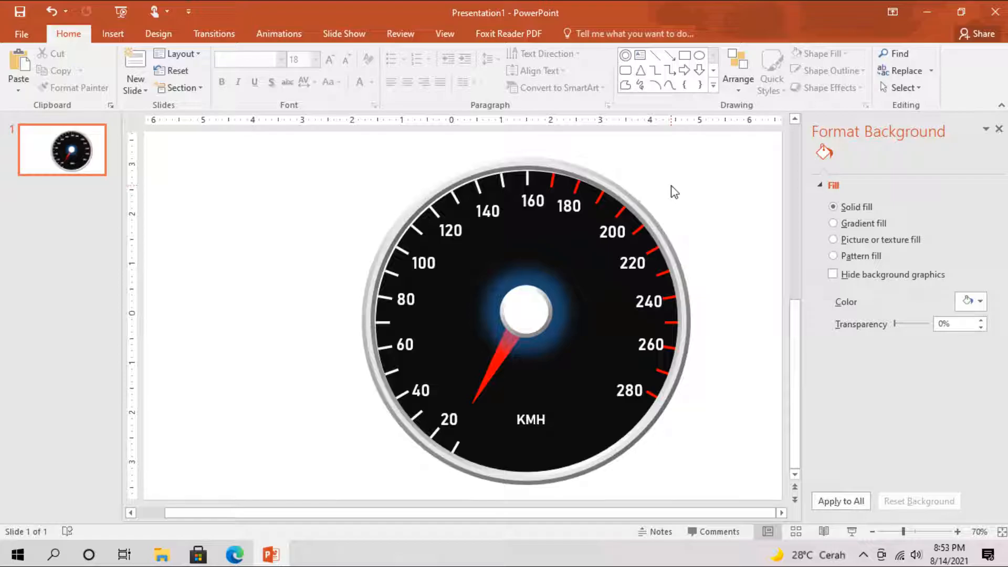
Nudge the 200, 220 and 240 labels inward, away from the red tick marks.
{"action": "left_click", "coordinate": [612, 230]}
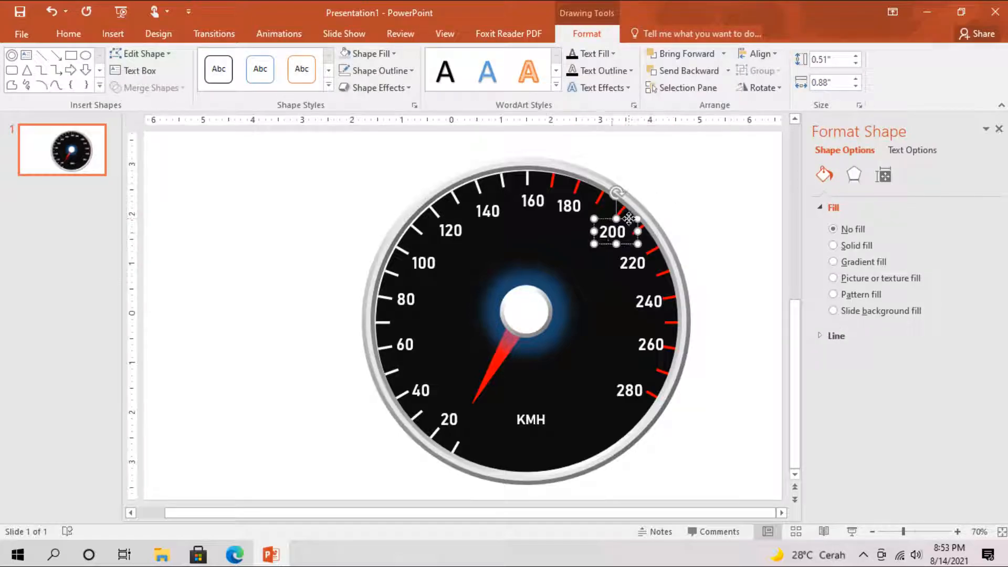
{"action": "left_click_drag", "start_coordinate": [628, 218], "coordinate": [623, 213]}
{"action": "left_click", "coordinate": [634, 261]}
{"action": "left_click_drag", "start_coordinate": [642, 250], "coordinate": [637, 246]}
{"action": "left_click_drag", "start_coordinate": [660, 288], "coordinate": [656, 293]}
Shift the 260 label inward and the 280 label slightly upward, clear of their tick marks.
{"action": "left_click", "coordinate": [661, 346]}
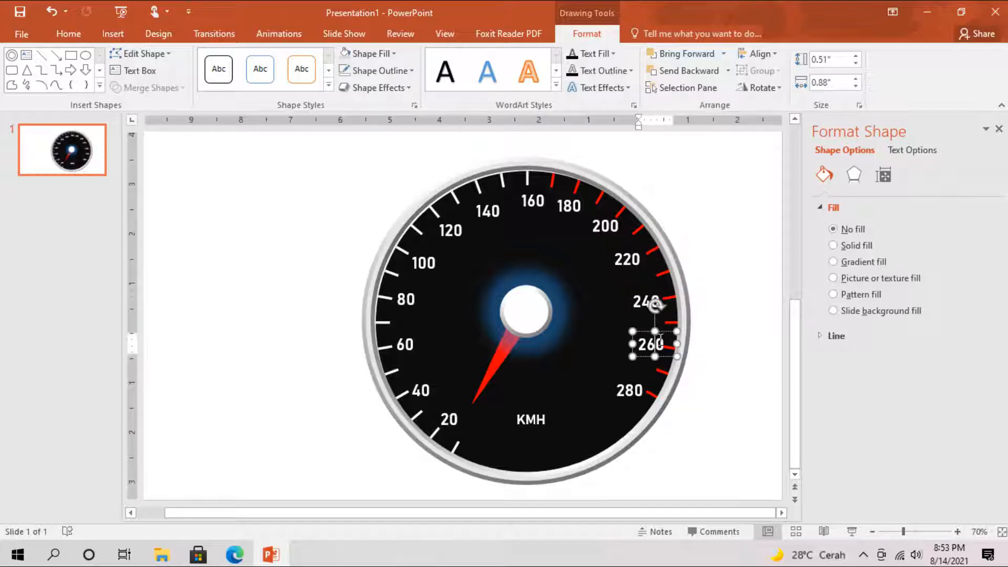
{"action": "left_click_drag", "start_coordinate": [662, 330], "coordinate": [657, 330]}
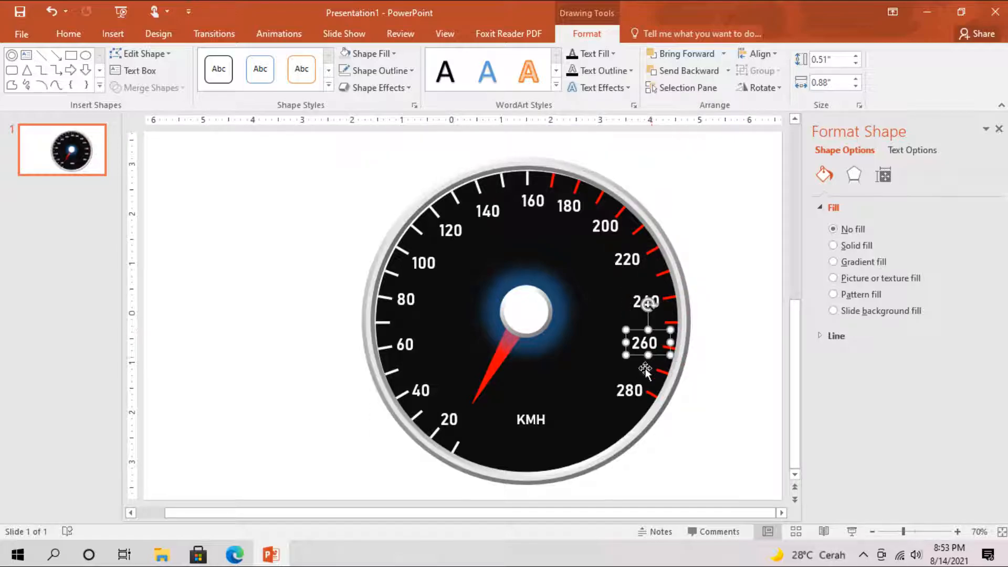
{"action": "left_click", "coordinate": [636, 390]}
{"action": "left_click_drag", "start_coordinate": [639, 376], "coordinate": [640, 366]}
{"action": "left_click", "coordinate": [714, 331]}
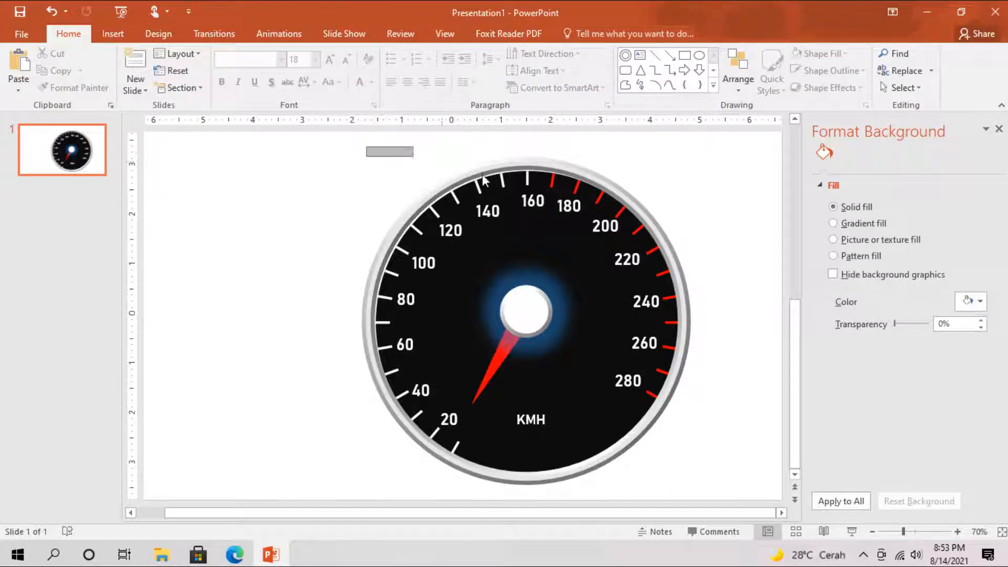
Group all speedometer parts, including the outer ring, into one object.
{"action": "mouse_move", "coordinate": [481, 179]}
{"action": "left_mouse_down"}
{"action": "mouse_move", "coordinate": [693, 423]}
{"action": "mouse_move", "coordinate": [722, 506]}
{"action": "left_mouse_up"}
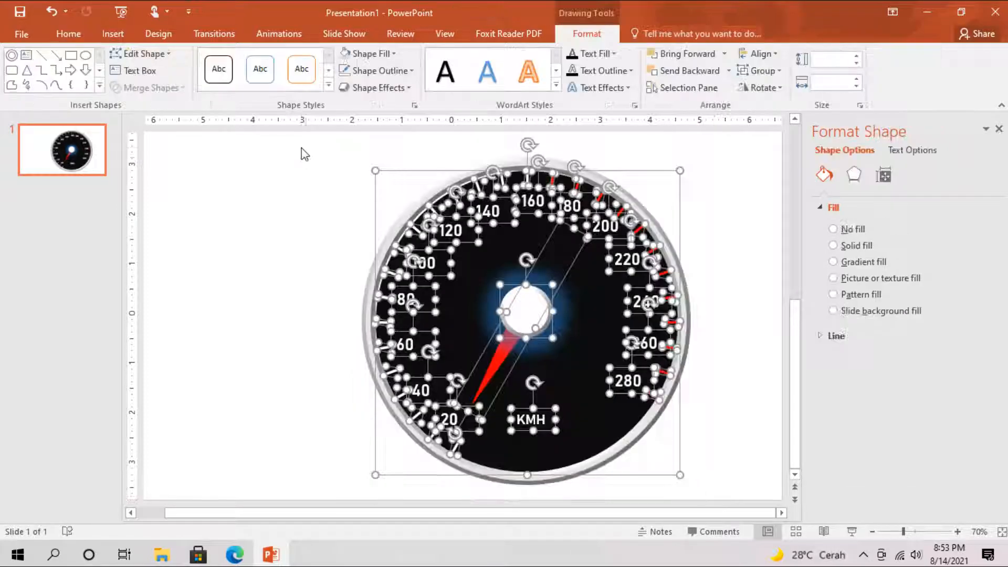
{"action": "left_click", "coordinate": [304, 154]}
{"action": "mouse_move", "coordinate": [301, 147]}
{"action": "left_mouse_down"}
{"action": "mouse_move", "coordinate": [652, 269]}
{"action": "mouse_move", "coordinate": [737, 499]}
{"action": "left_mouse_up"}
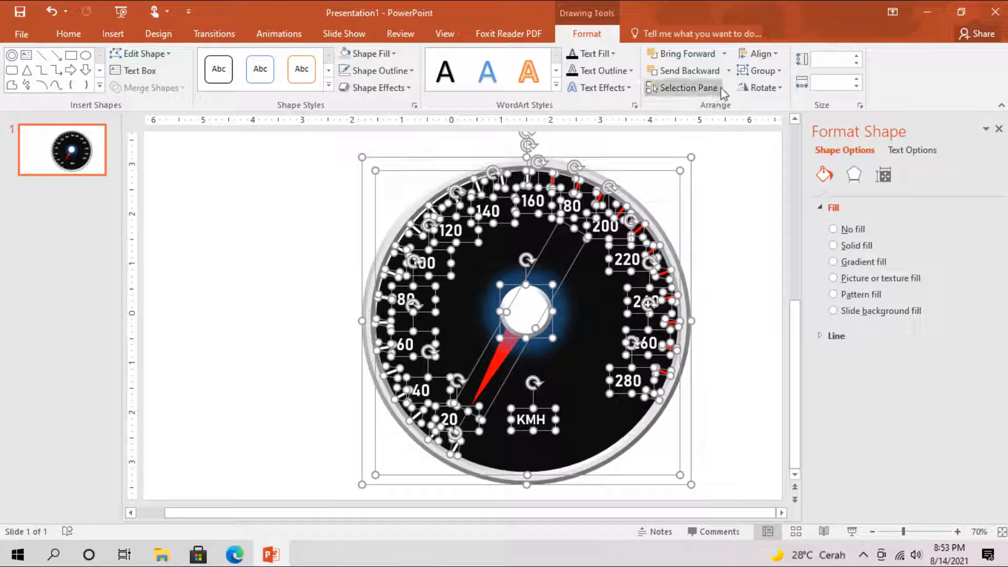
{"action": "left_click", "coordinate": [763, 71]}
{"action": "left_click", "coordinate": [768, 89]}
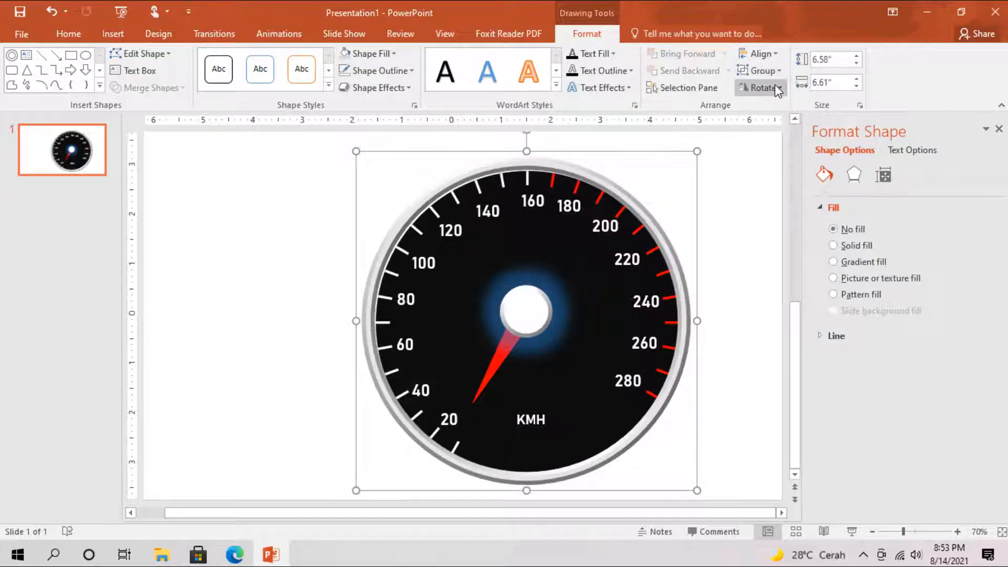
Duplicate the grouped speedometer and arrange the two gauges side by side, with the copy on the left half of the slide.
{"action": "left_click", "coordinate": [872, 531]}
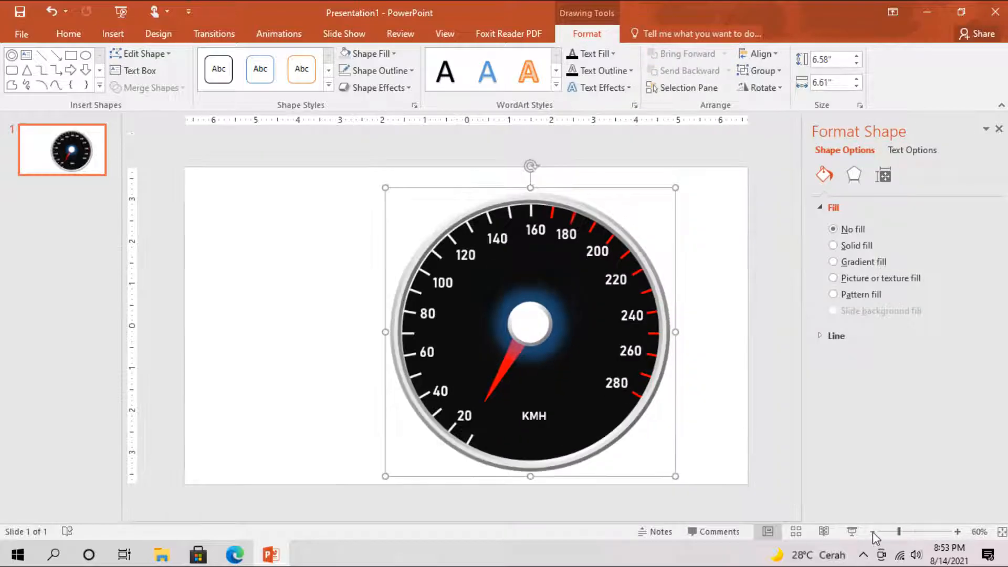
{"action": "left_click", "coordinate": [872, 531]}
{"action": "right_click", "coordinate": [624, 370]}
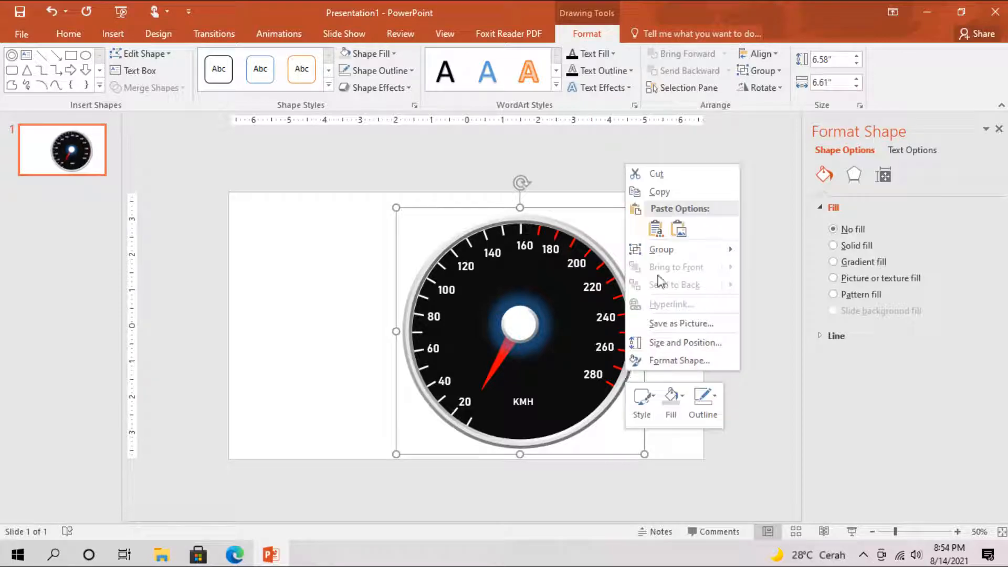
{"action": "left_click", "coordinate": [650, 195]}
{"action": "left_click", "coordinate": [702, 291]}
{"action": "key", "text": "ctrl+v"}
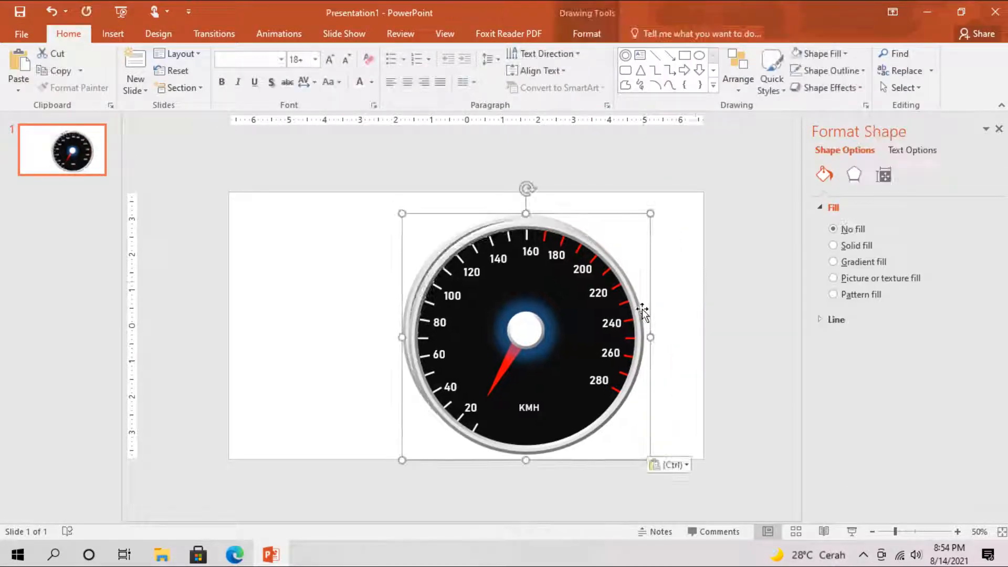
{"action": "left_click_drag", "start_coordinate": [641, 310], "coordinate": [470, 308]}
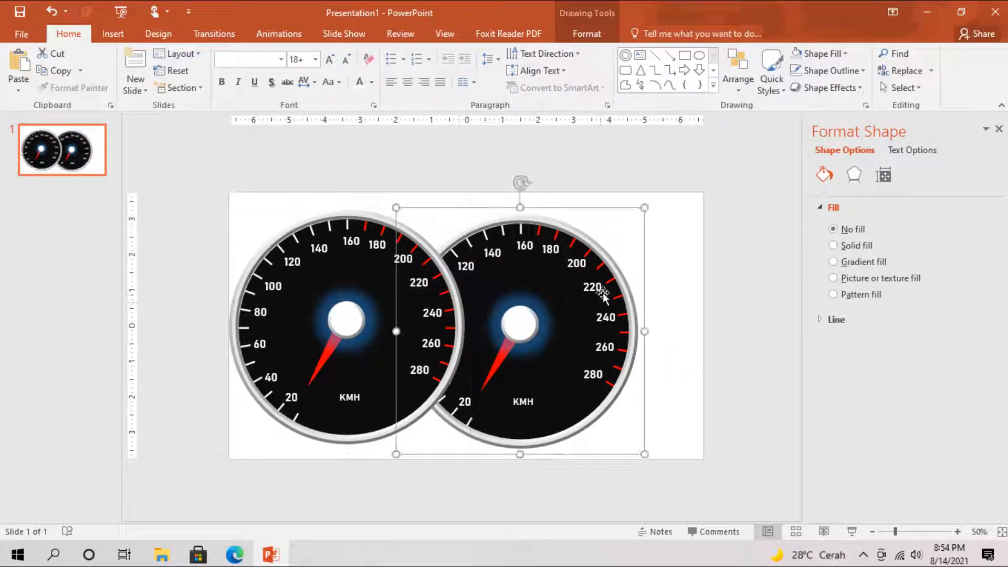
{"action": "left_click_drag", "start_coordinate": [644, 310], "coordinate": [718, 296]}
Shrink the left speedometer to about 70% of the right one's size, keeping its lower-left corner in place.
{"action": "left_click", "coordinate": [458, 339]}
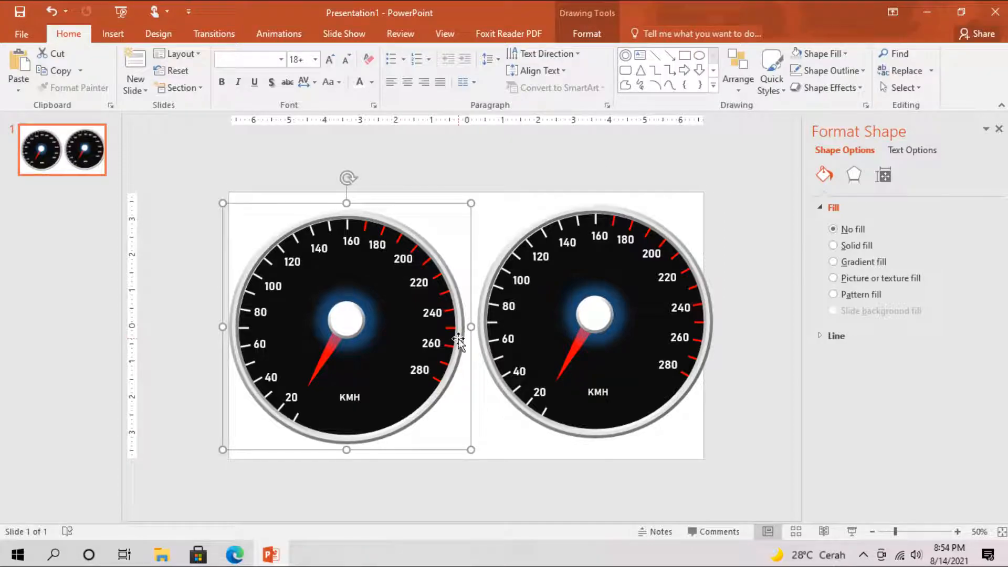
{"action": "left_click_drag", "start_coordinate": [472, 203], "coordinate": [457, 226]}
{"action": "left_click_drag", "start_coordinate": [426, 256], "coordinate": [389, 295]}
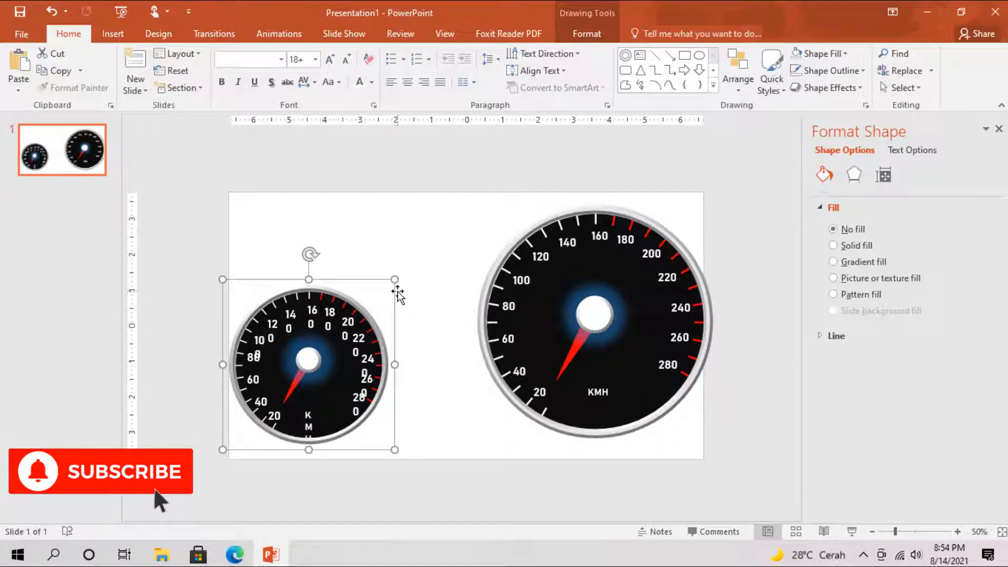
Change the small dial's 20 label to 1 and its 40 label to 2.
{"action": "left_click", "coordinate": [272, 413]}
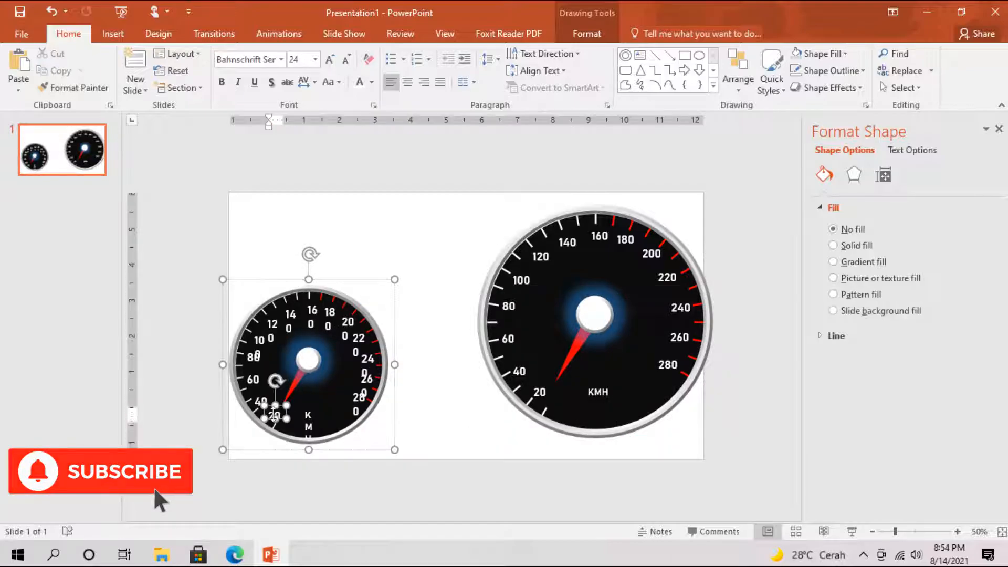
{"action": "left_click", "coordinate": [958, 532]}
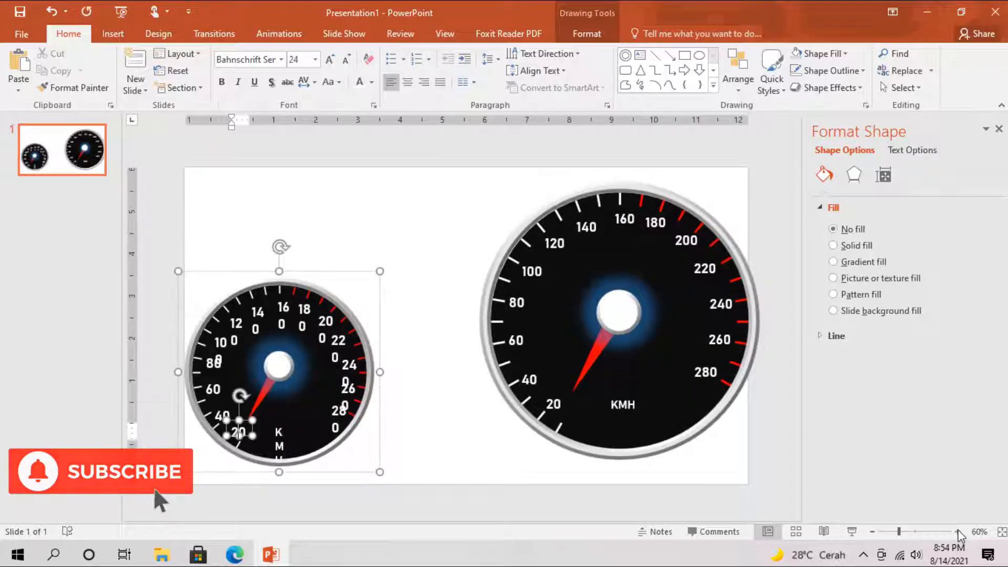
{"action": "left_click", "coordinate": [958, 531]}
{"action": "left_click", "coordinate": [428, 428]}
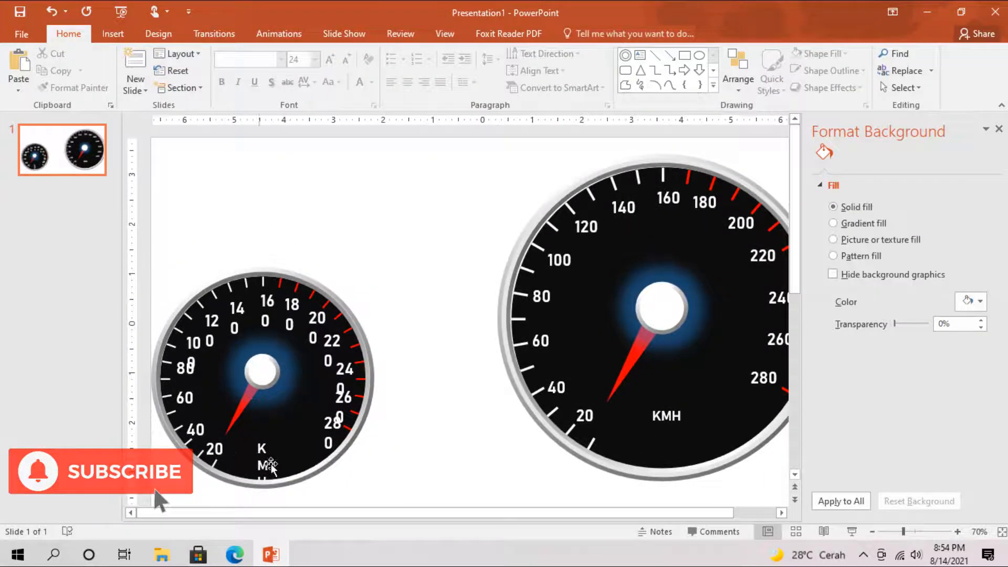
{"action": "left_click", "coordinate": [297, 479]}
{"action": "left_click", "coordinate": [217, 447]}
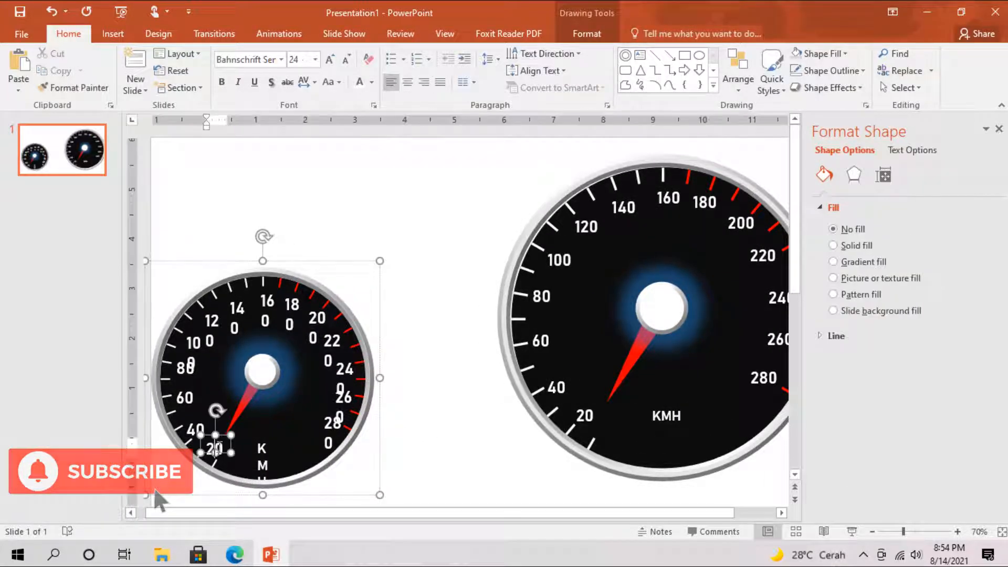
{"action": "left_click", "coordinate": [214, 448]}
{"action": "key", "text": "BackSpace"}
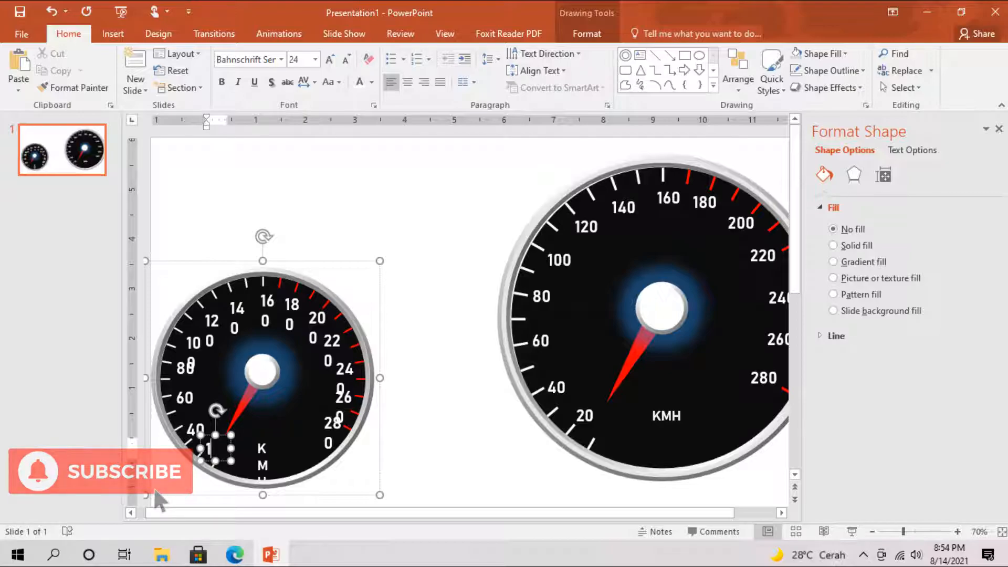
{"action": "left_click", "coordinate": [196, 428]}
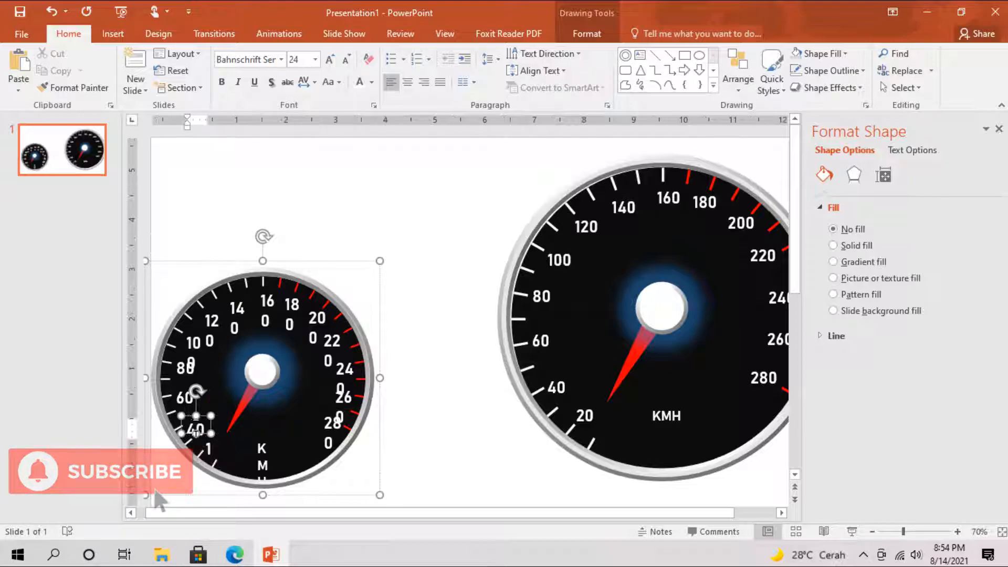
{"action": "key", "text": "BackSpace"}
{"action": "key", "text": "Delete"}
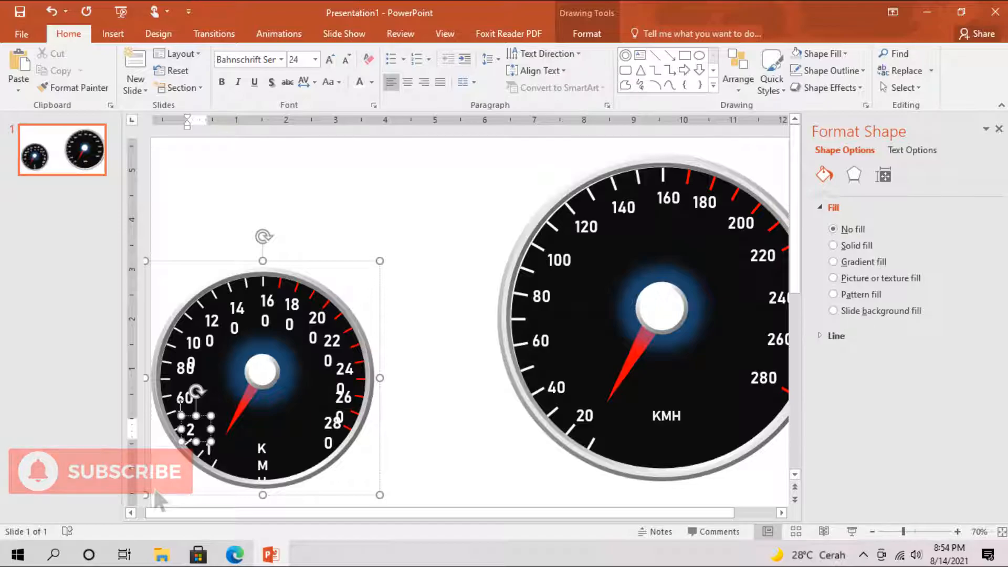
Change the small dial's 60 label to 3 and its 80 label to 4.
{"action": "left_click", "coordinate": [188, 398]}
{"action": "key", "text": "BackSpace"}
{"action": "key", "text": "Delete"}
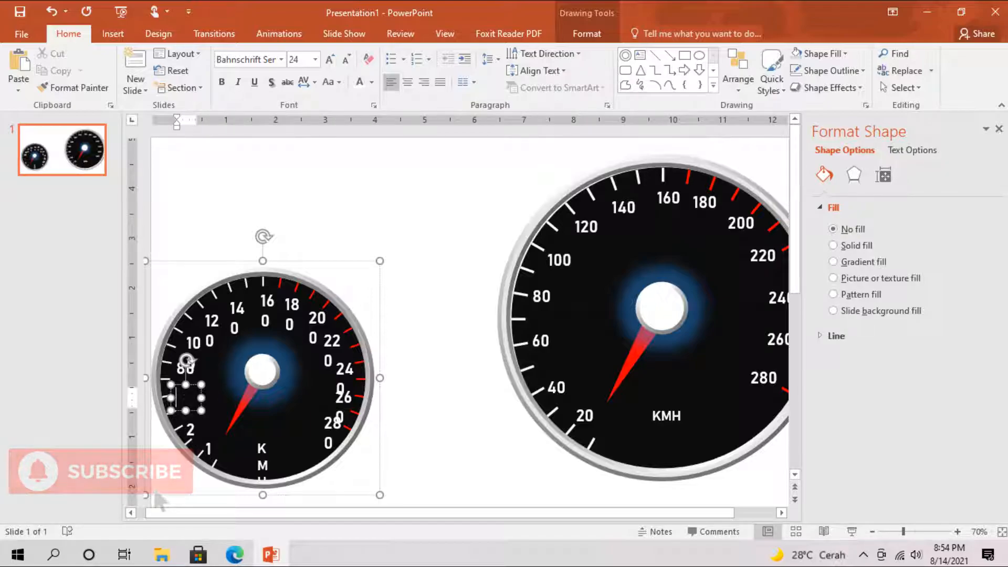
{"action": "left_click", "coordinate": [182, 369]}
{"action": "key", "text": "BackSpace"}
{"action": "key", "text": "Delete"}
{"action": "type", "text": "4"}
Change the small dial's 100 label to 5 and its 120 label to 6.
{"action": "left_click", "coordinate": [192, 344]}
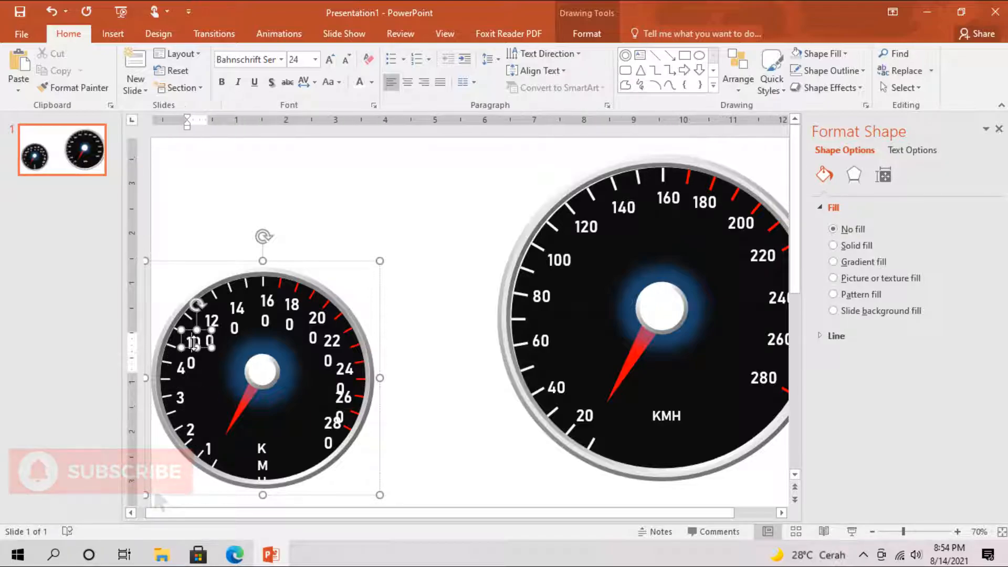
{"action": "key", "text": "BackSpace"}
{"action": "key", "text": "Delete"}
{"action": "key", "text": "Delete"}
{"action": "left_click", "coordinate": [210, 323]}
{"action": "key", "text": "Delete"}
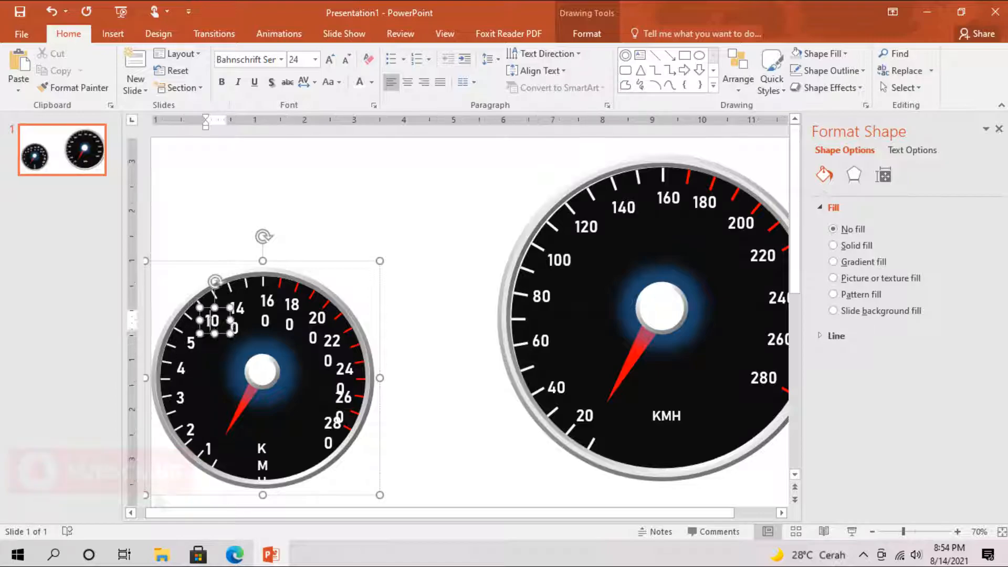
Change the small dial's 140 label to 7 and its 160 label to 8.
{"action": "left_click", "coordinate": [233, 298]}
{"action": "key", "text": "BackSpace"}
{"action": "key", "text": "Delete"}
{"action": "key", "text": "Delete"}
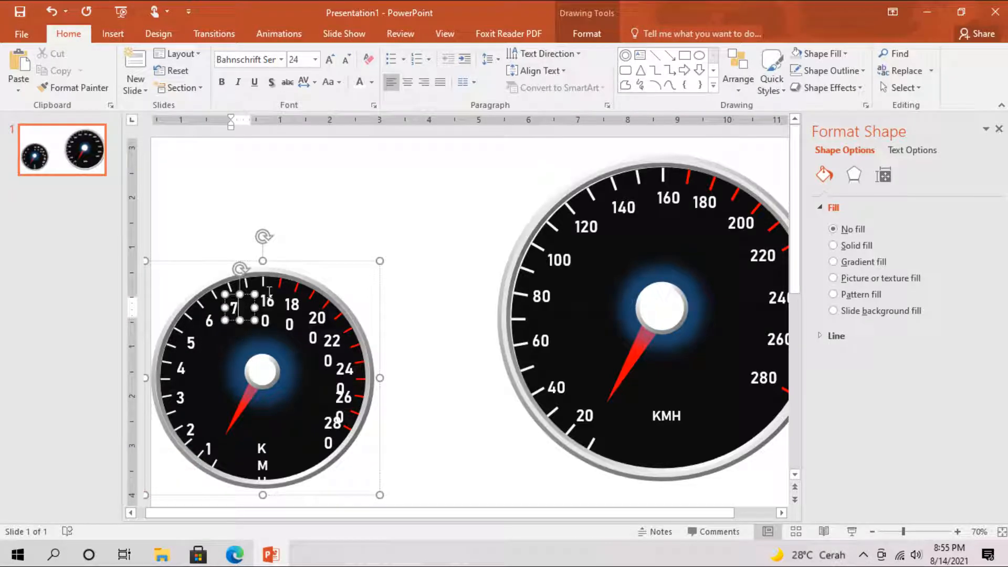
{"action": "left_click", "coordinate": [268, 301]}
{"action": "key", "text": "Delete"}
{"action": "key", "text": "Delete"}
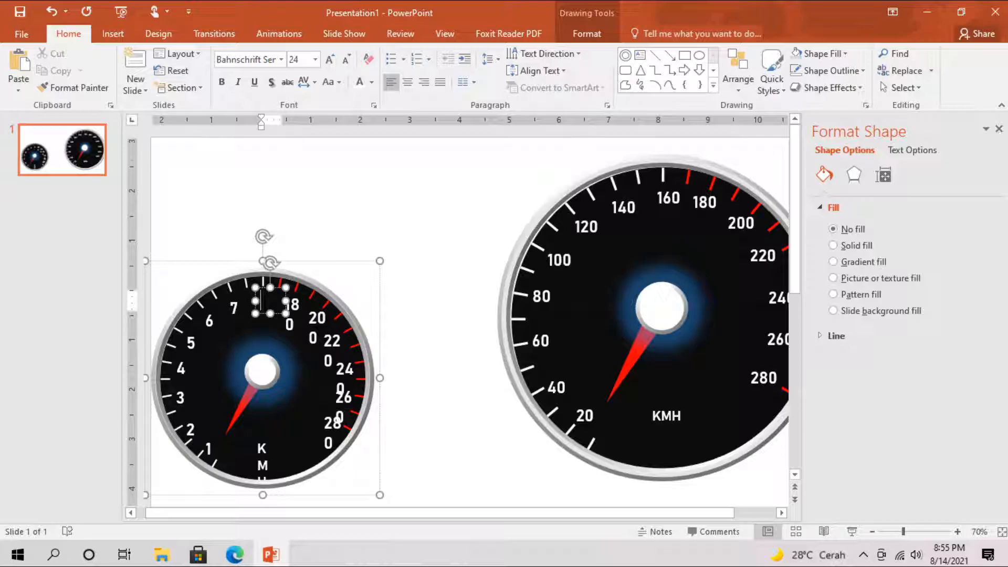
{"action": "left_click", "coordinate": [369, 231]}
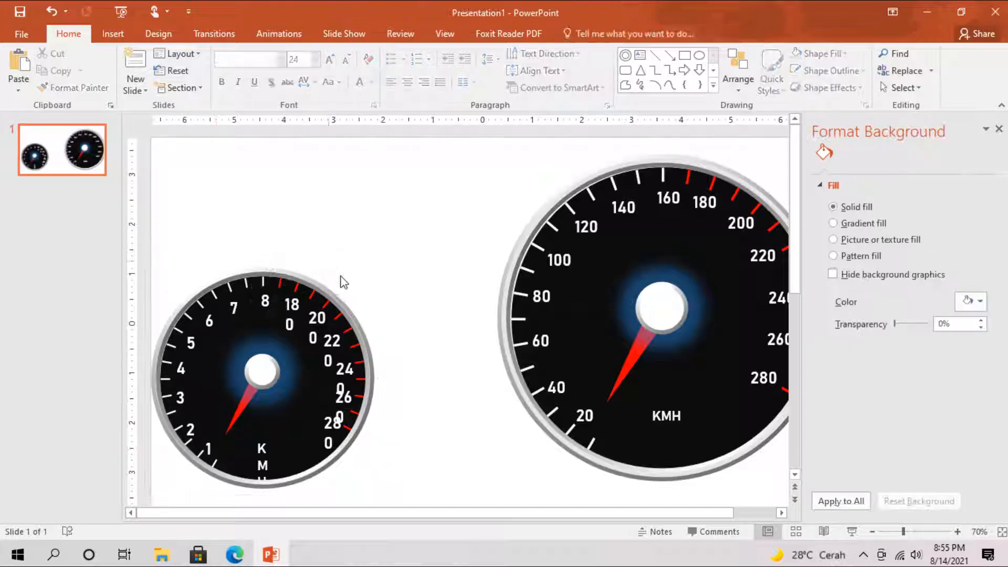
Ungroup the small gauge into its separate parts.
{"action": "left_click", "coordinate": [356, 340]}
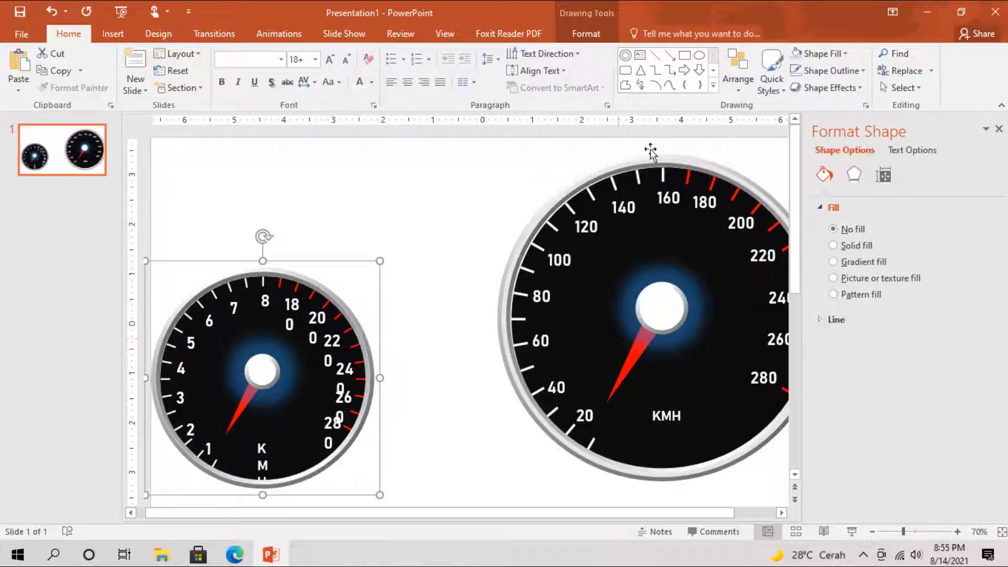
{"action": "left_click", "coordinate": [735, 84]}
{"action": "left_click", "coordinate": [776, 230]}
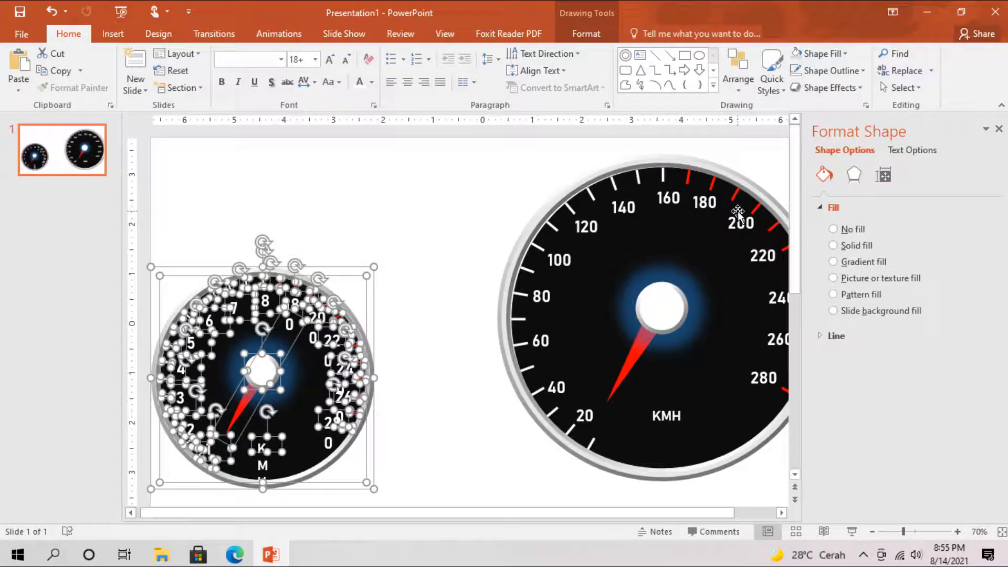
{"action": "left_click", "coordinate": [475, 223]}
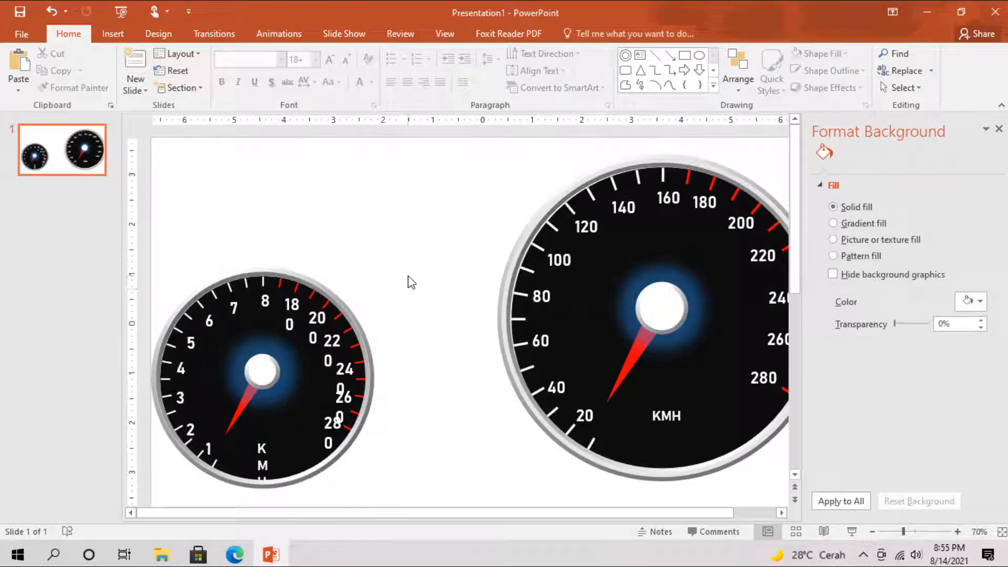
Delete the small gauge's red tick marks and its leftover 180 to 280 labels.
{"action": "left_click_drag", "start_coordinate": [407, 275], "coordinate": [308, 489]}
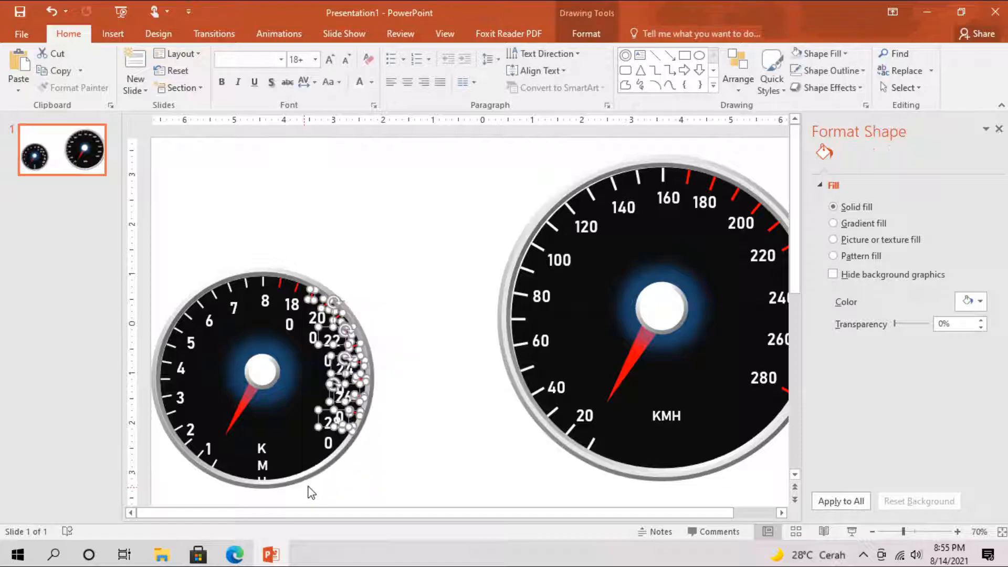
{"action": "key", "text": "Delete"}
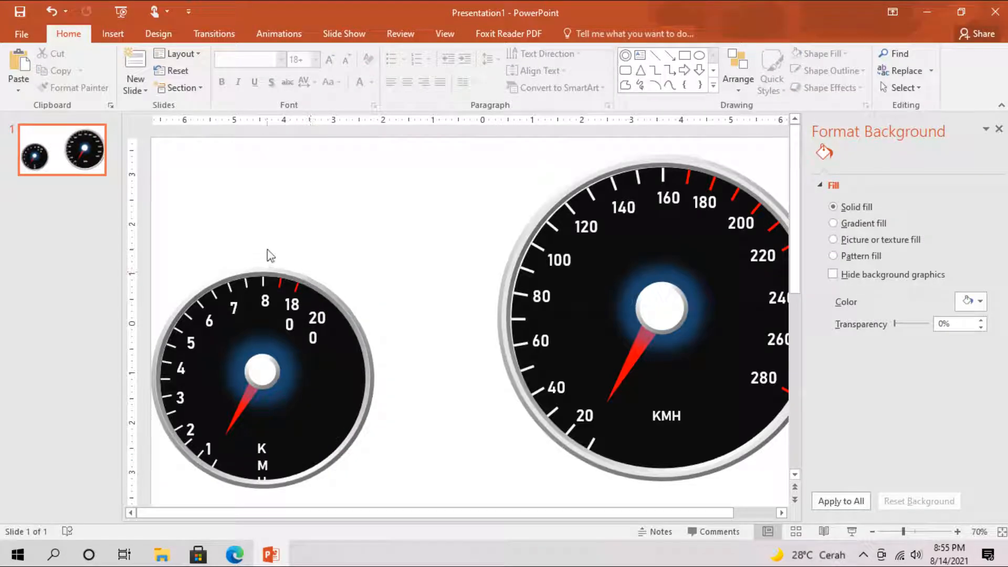
{"action": "left_click_drag", "start_coordinate": [267, 249], "coordinate": [378, 357]}
{"action": "key", "text": "Delete"}
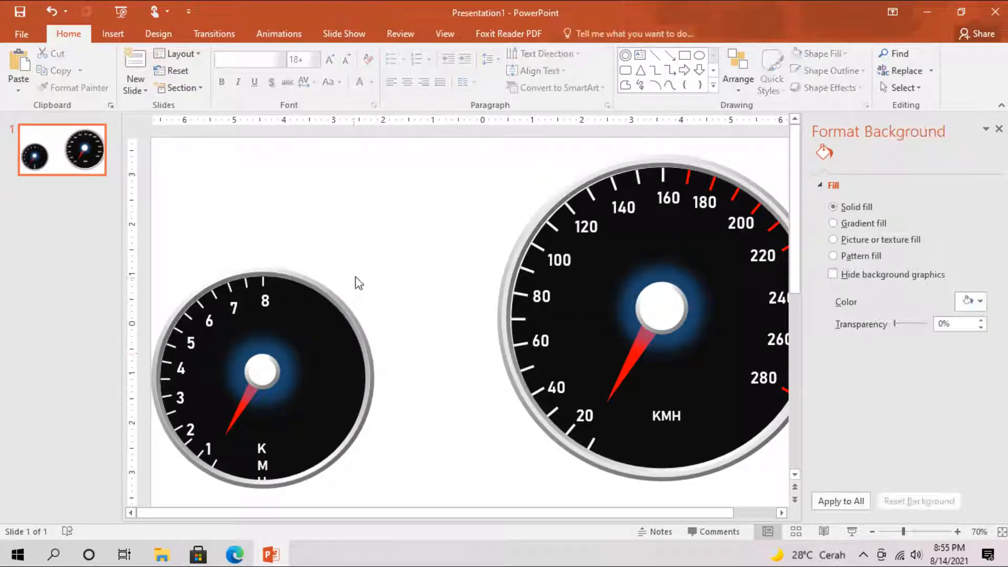
Set the small gauge's KMH caption to font size 16 and replace its text with X 1000 RPM.
{"action": "left_click", "coordinate": [264, 451]}
{"action": "left_click", "coordinate": [273, 453]}
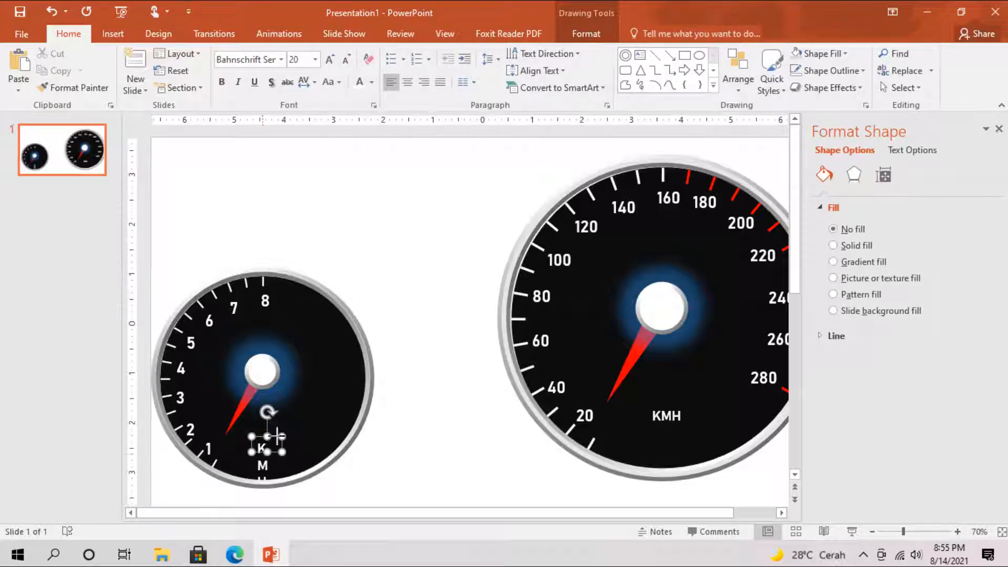
{"action": "left_click", "coordinate": [345, 61]}
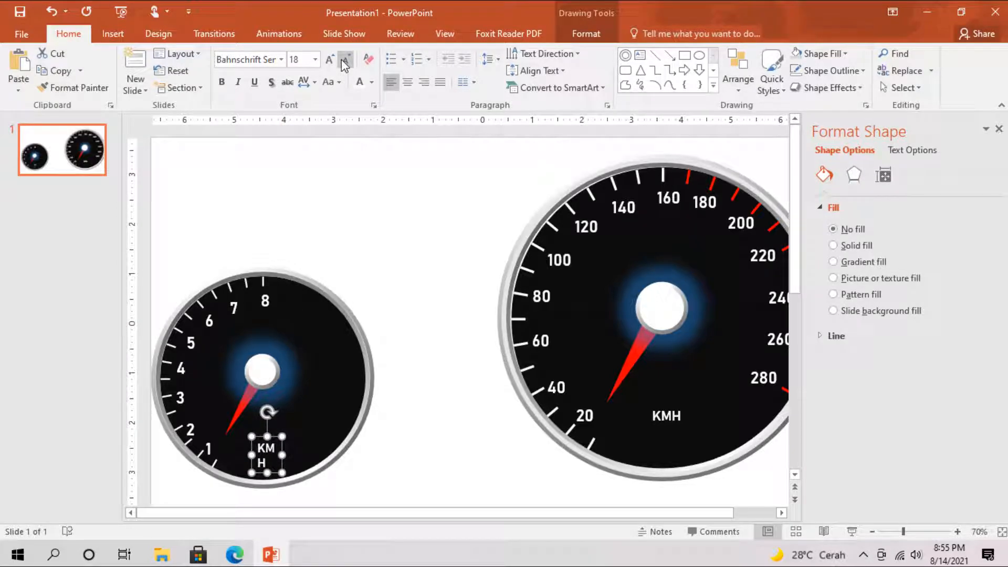
{"action": "left_click", "coordinate": [341, 59]}
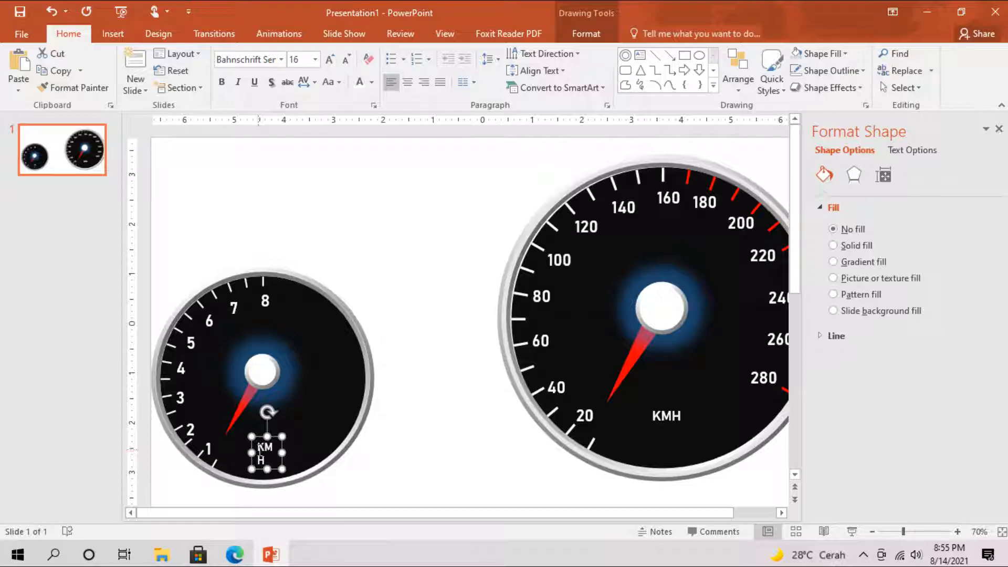
{"action": "double_click", "coordinate": [273, 459]}
{"action": "type", "text": "x 1000 RPM"}
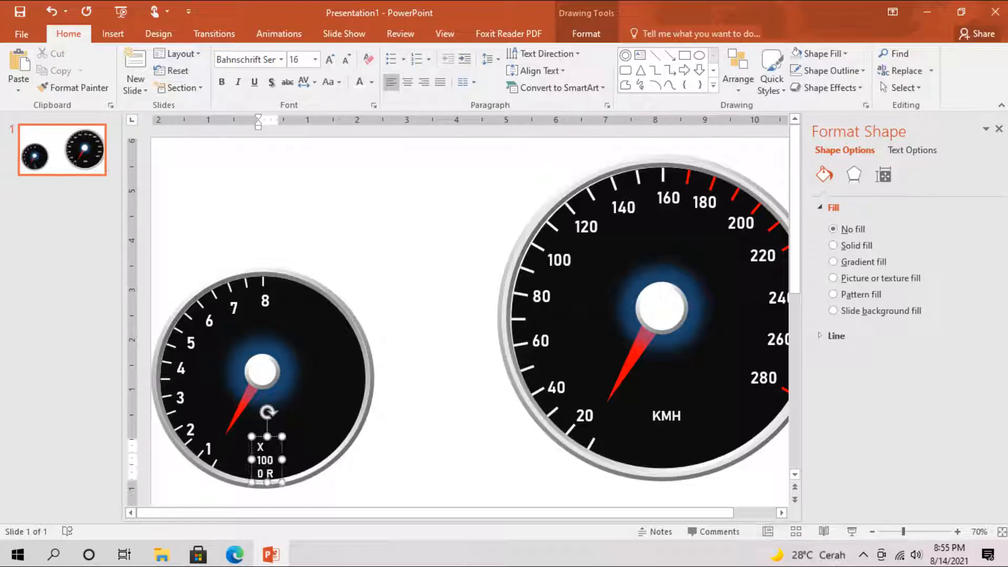
Widen the X 1000 RPM box to fit two lines, centre its text and position it below the hub.
{"action": "left_click_drag", "start_coordinate": [282, 473], "coordinate": [242, 454]}
{"action": "left_click", "coordinate": [407, 83]}
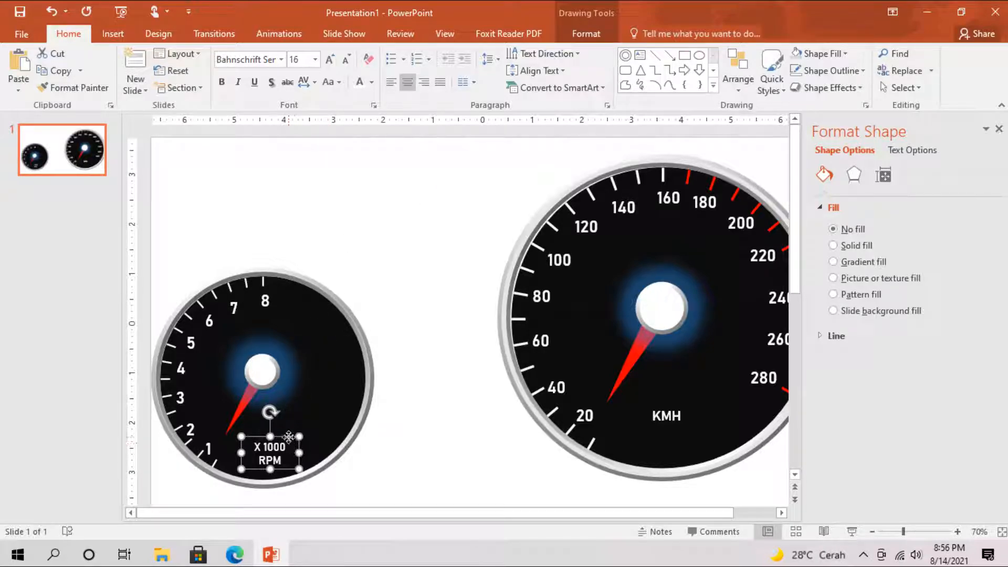
{"action": "left_click_drag", "start_coordinate": [288, 437], "coordinate": [280, 427]}
{"action": "left_click", "coordinate": [406, 338]}
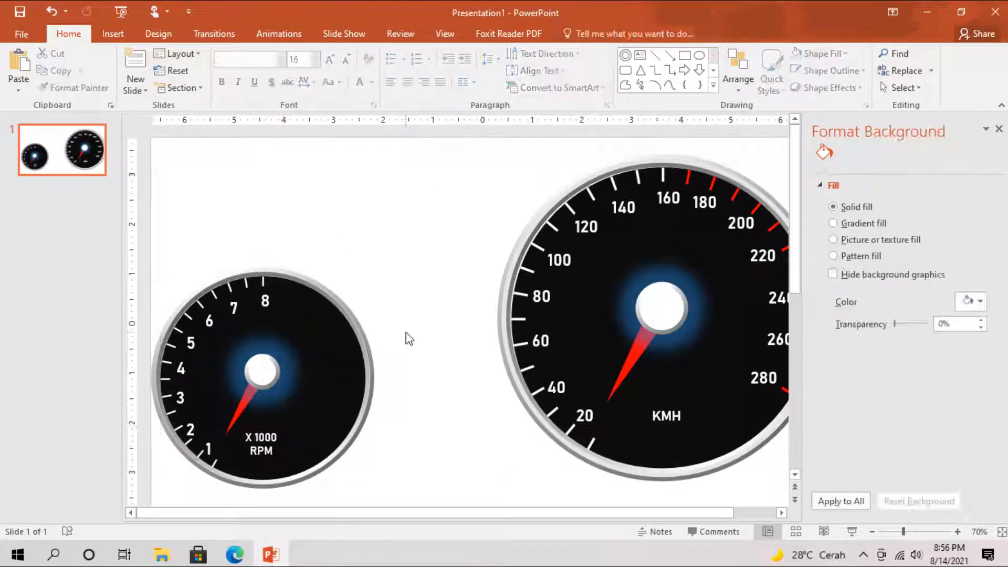
Draw an oval over the large gauge and stretch it to match the gauge's full outer outline.
{"action": "left_click", "coordinate": [510, 270]}
{"action": "left_click", "coordinate": [754, 484]}
{"action": "left_click", "coordinate": [872, 532]}
{"action": "left_click", "coordinate": [871, 531]}
{"action": "left_click", "coordinate": [698, 59]}
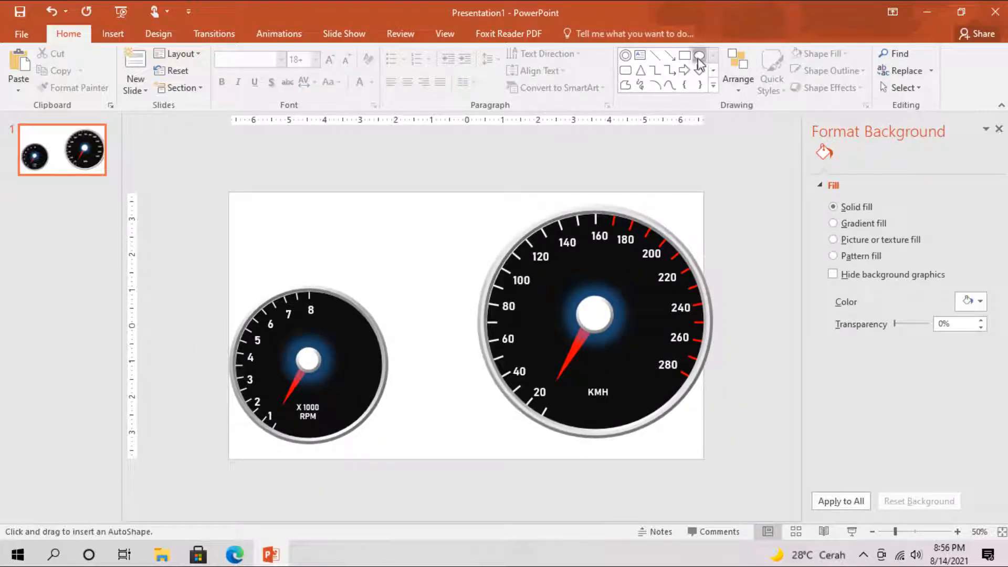
{"action": "left_click_drag", "start_coordinate": [532, 275], "coordinate": [716, 332]}
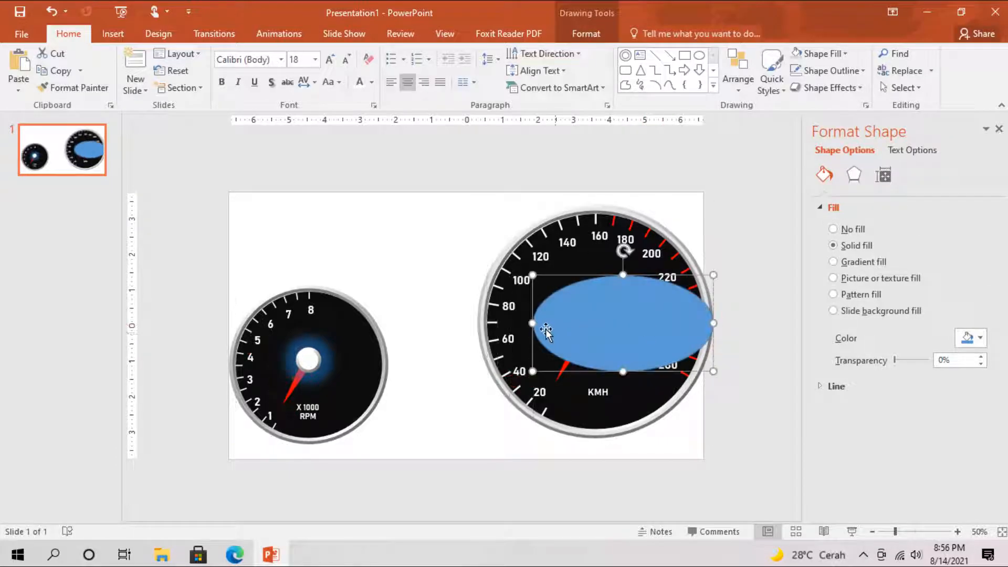
{"action": "left_click_drag", "start_coordinate": [534, 323], "coordinate": [476, 316]}
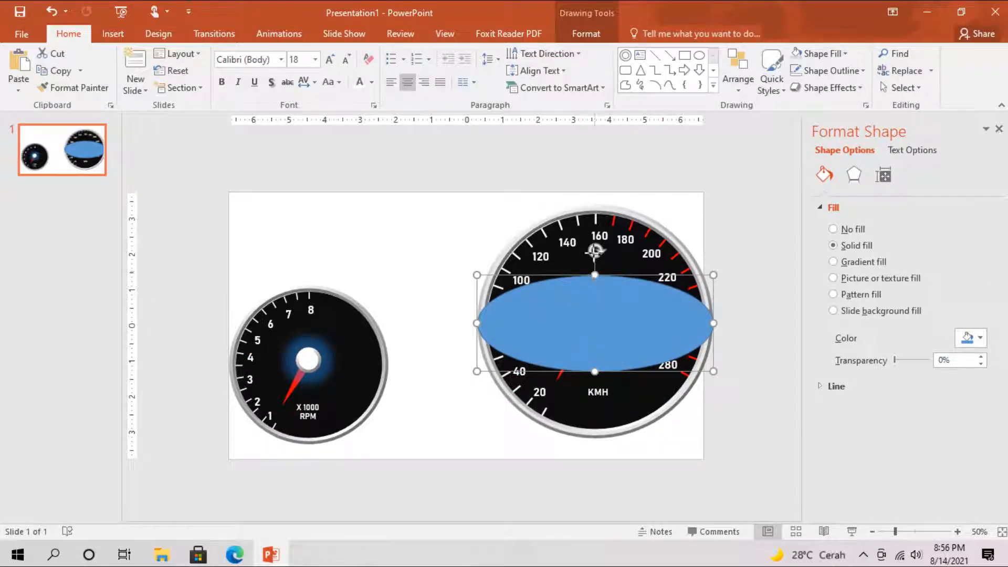
{"action": "left_click_drag", "start_coordinate": [595, 275], "coordinate": [599, 199]}
{"action": "left_click_drag", "start_coordinate": [595, 360], "coordinate": [586, 439]}
Set the covering circle's fill transparency to 65%.
{"action": "left_click", "coordinate": [845, 54]}
{"action": "left_click", "coordinate": [631, 257]}
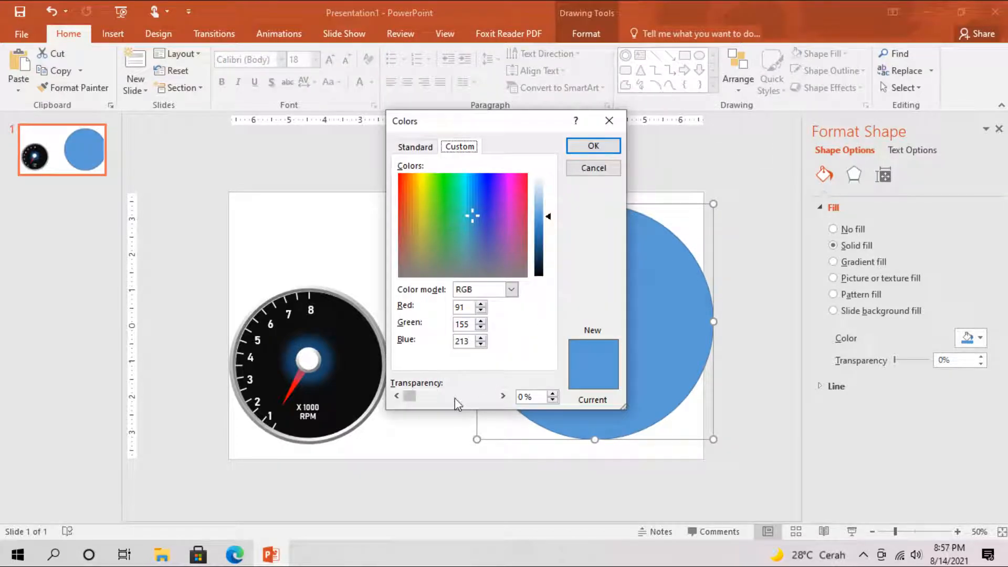
{"action": "left_click_drag", "start_coordinate": [409, 396], "coordinate": [466, 397]}
{"action": "left_click", "coordinate": [592, 146]}
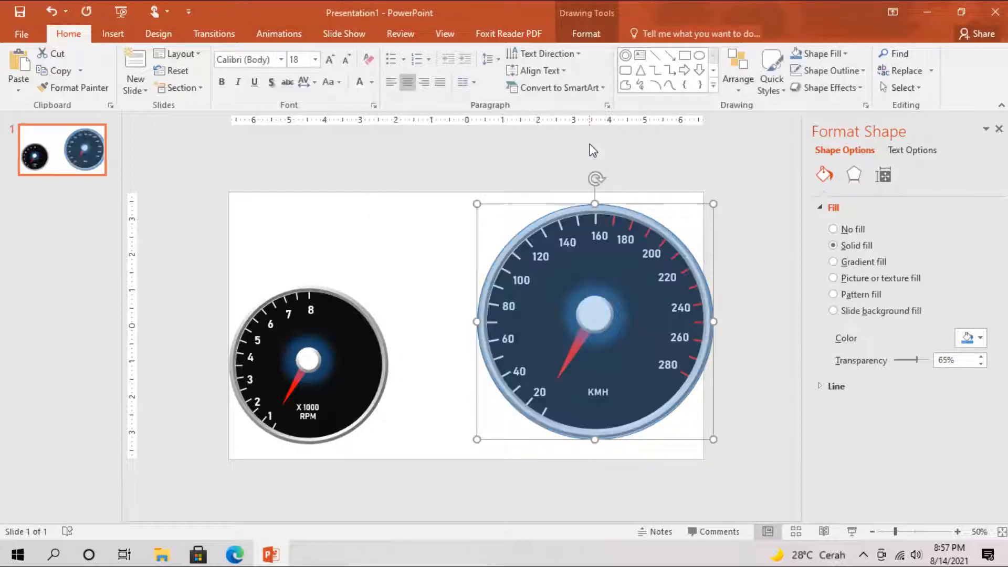
Duplicate the transparent circle and place the copy between the gauges, overlapping the inner side of the small gauge.
{"action": "right_click", "coordinate": [602, 278]}
{"action": "left_click", "coordinate": [664, 282]}
{"action": "key", "text": "ctrl+v"}
{"action": "left_click_drag", "start_coordinate": [646, 294], "coordinate": [499, 304]}
{"action": "left_click", "coordinate": [957, 531]}
{"action": "left_click", "coordinate": [957, 532]}
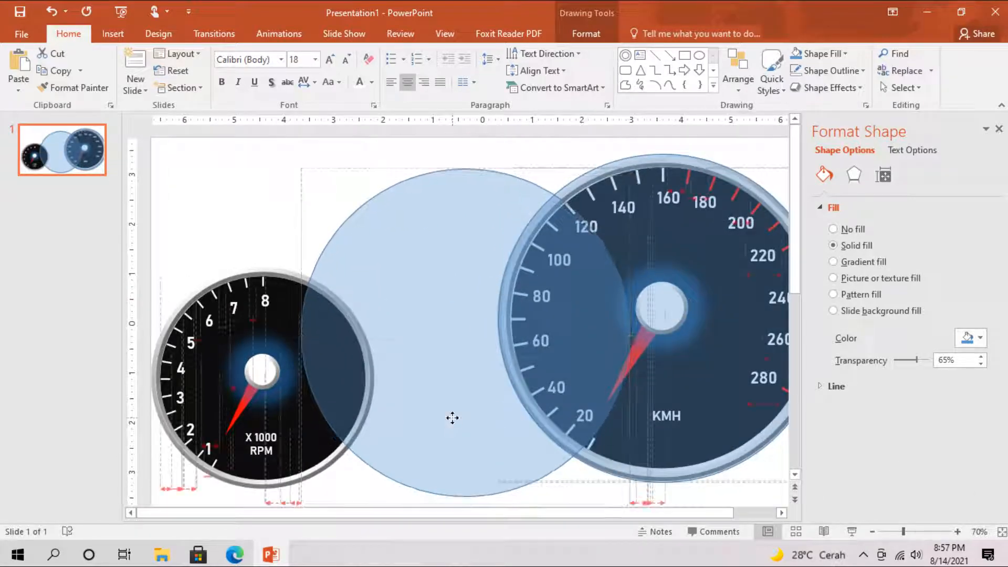
{"action": "left_click_drag", "start_coordinate": [450, 414], "coordinate": [447, 409]}
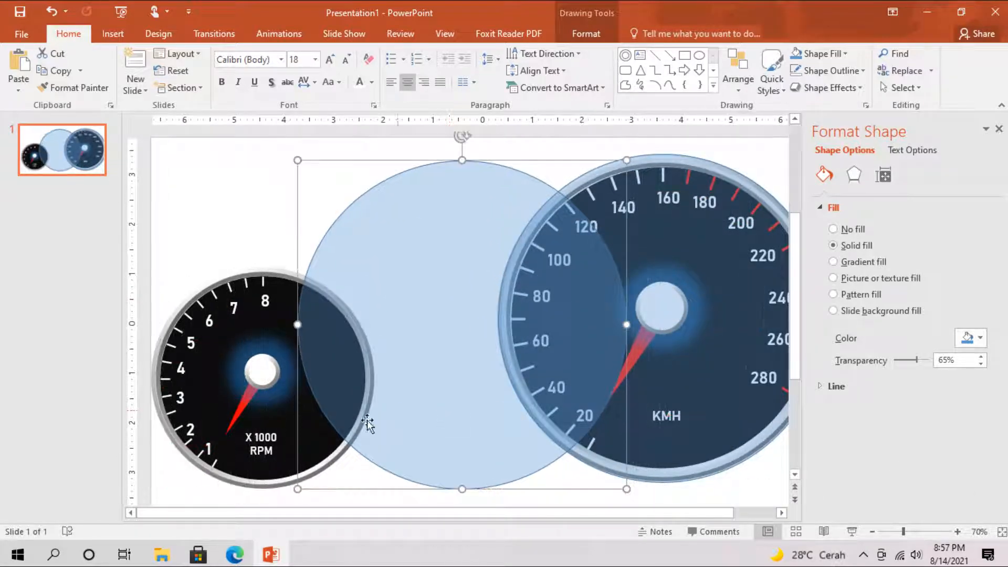
Subtract the overlapping circle from the small gauge's black face.
{"action": "left_click", "coordinate": [273, 331]}
{"action": "left_click", "coordinate": [734, 72]}
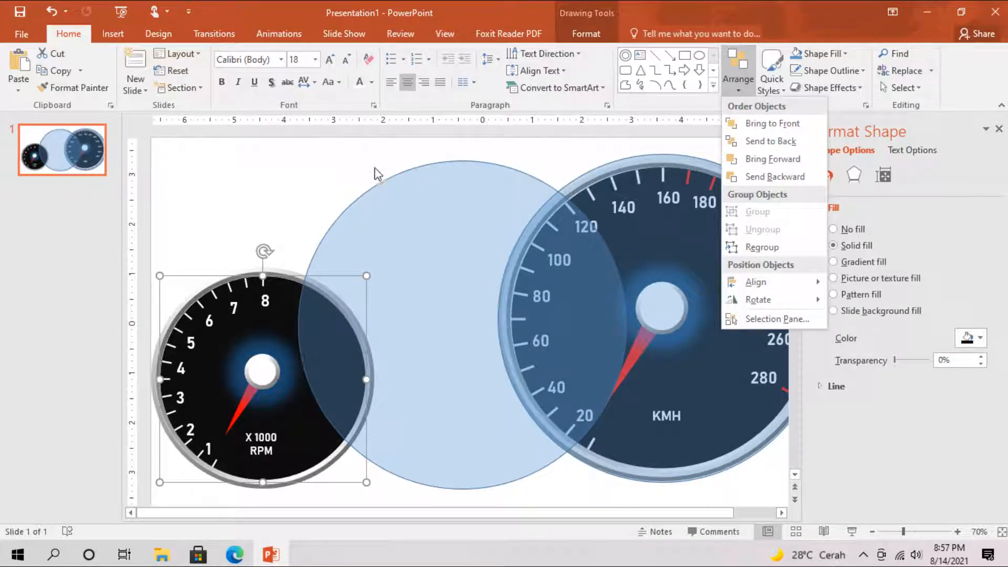
{"action": "left_click", "coordinate": [415, 203]}
{"action": "left_click", "coordinate": [415, 204], "text": "shift"}
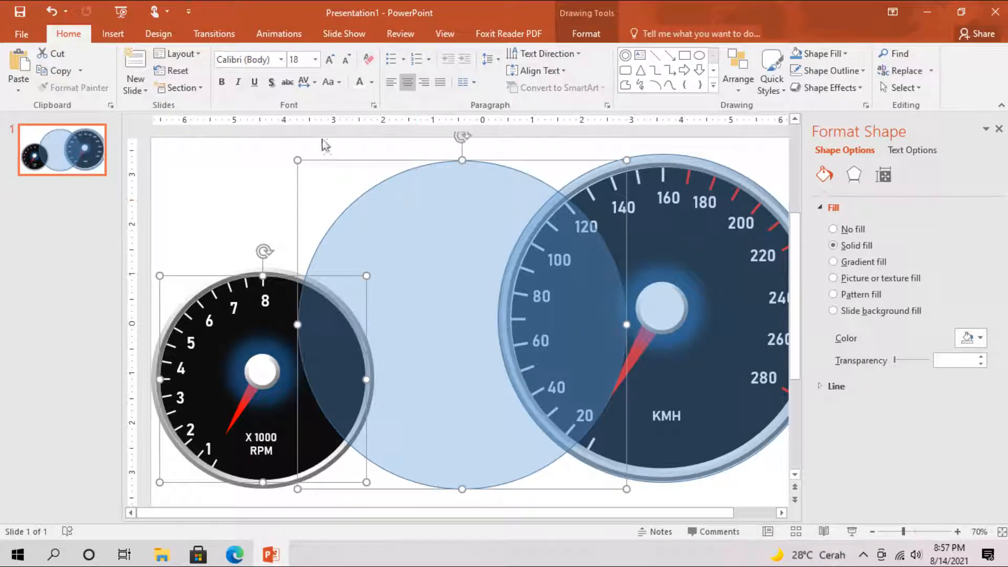
{"action": "left_click", "coordinate": [577, 37]}
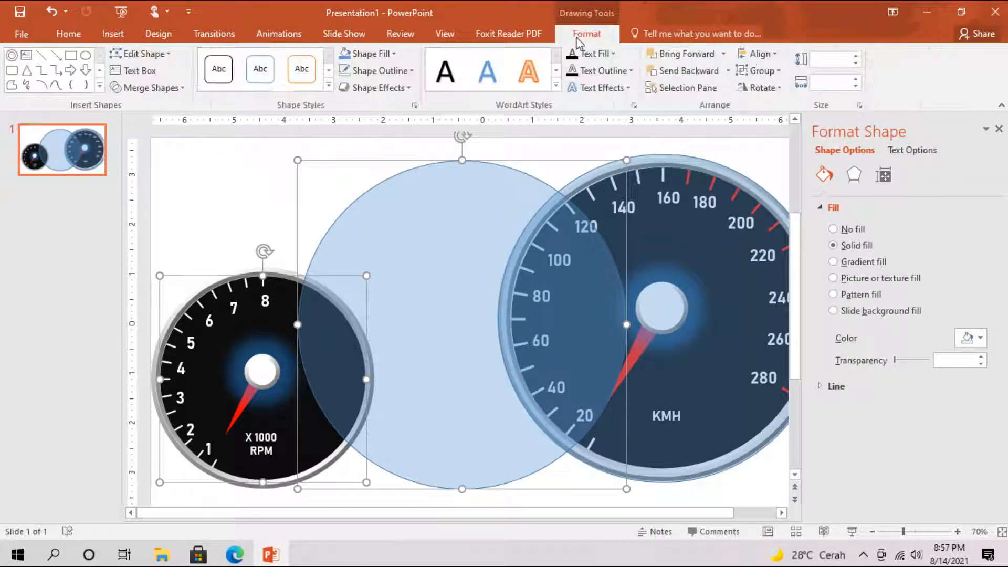
{"action": "left_click", "coordinate": [170, 88]}
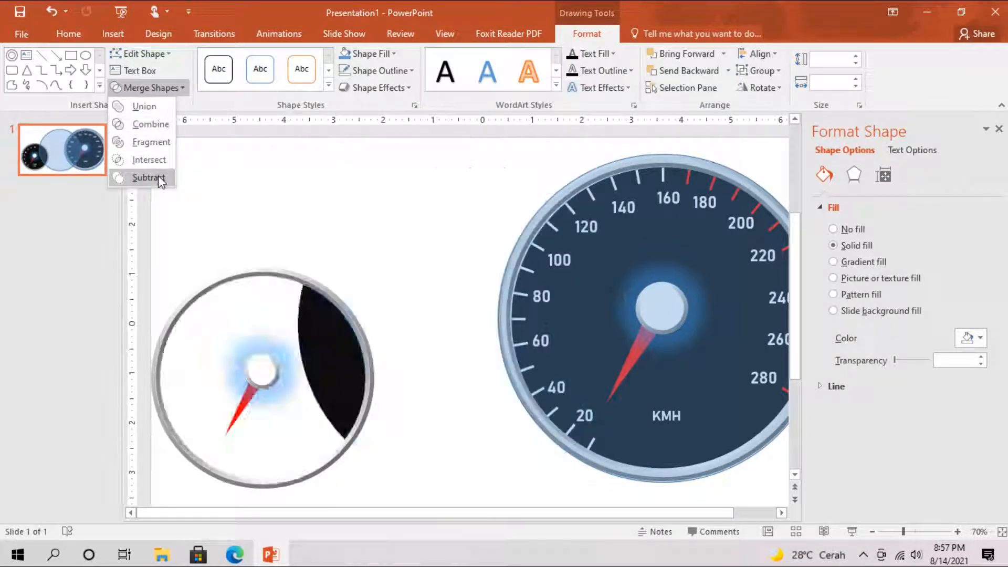
{"action": "left_click", "coordinate": [149, 179]}
Move the remaining transparent circle over the same cut area and subtract it from the small gauge's outer ring.
{"action": "left_click", "coordinate": [574, 308]}
{"action": "left_click_drag", "start_coordinate": [574, 308], "coordinate": [372, 310]}
{"action": "left_click", "coordinate": [245, 271], "text": "shift"}
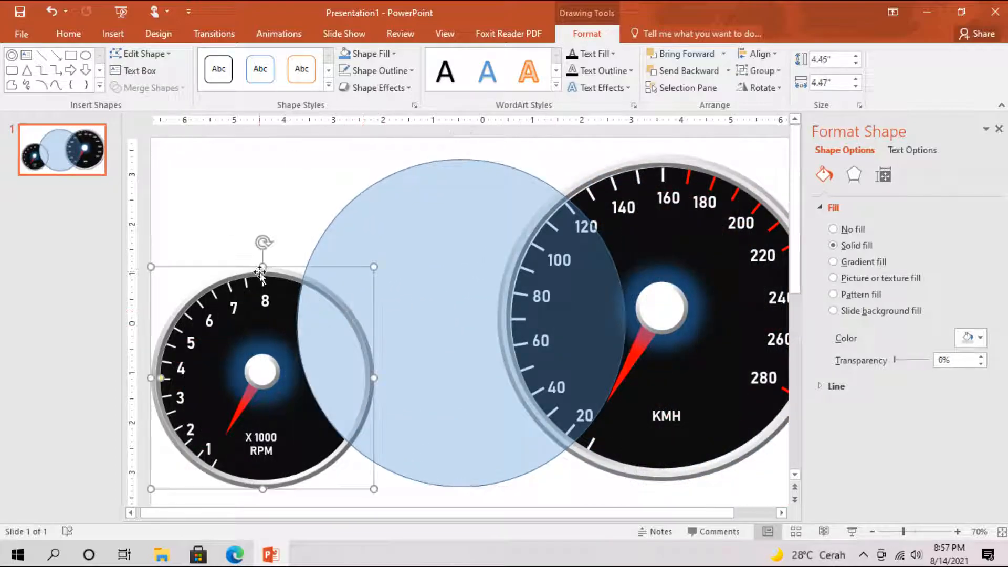
{"action": "left_click", "coordinate": [150, 88]}
{"action": "left_click", "coordinate": [155, 177]}
{"action": "left_click", "coordinate": [430, 261]}
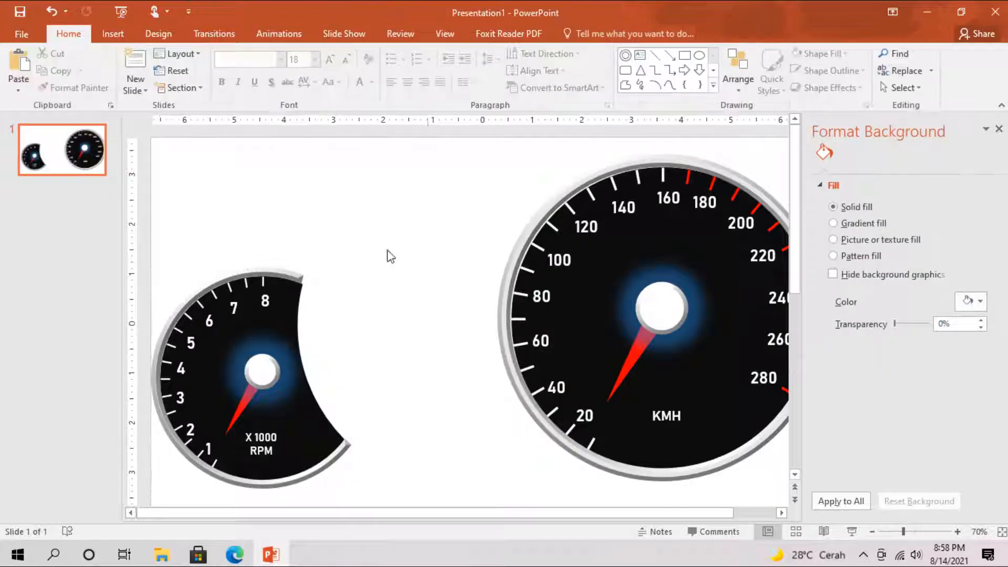
Duplicate all parts of the trimmed small gauge.
{"action": "left_click", "coordinate": [872, 531]}
{"action": "left_click", "coordinate": [872, 531]}
{"action": "left_click_drag", "start_coordinate": [187, 245], "coordinate": [439, 462]}
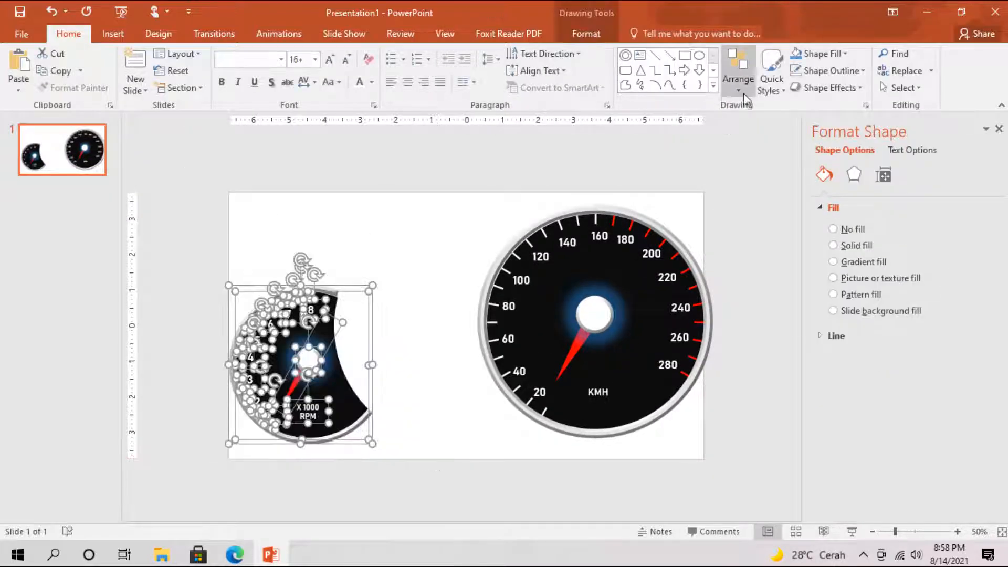
{"action": "right_click", "coordinate": [322, 319]}
{"action": "left_click", "coordinate": [363, 350]}
{"action": "left_click", "coordinate": [410, 341]}
{"action": "key", "text": "ctrl+v"}
Flip the small gauge copy horizontally and place it on the right side of the slide.
{"action": "left_click_drag", "start_coordinate": [324, 334], "coordinate": [412, 194]}
{"action": "left_click", "coordinate": [738, 74]}
{"action": "mouse_move", "coordinate": [792, 300]}
{"action": "left_click", "coordinate": [876, 353]}
{"action": "left_click_drag", "start_coordinate": [436, 296], "coordinate": [740, 387]}
Move the large gauge to the middle of the slide so it fits against the left gauge's cut-out.
{"action": "left_click", "coordinate": [517, 304]}
{"action": "left_click_drag", "start_coordinate": [517, 305], "coordinate": [387, 304]}
{"action": "left_click", "coordinate": [957, 531]}
{"action": "left_click", "coordinate": [957, 532]}
{"action": "left_click_drag", "start_coordinate": [565, 389], "coordinate": [549, 394]}
Fit the mirrored small gauge against the right side of the large gauge and send it to the back.
{"action": "left_click_drag", "start_coordinate": [741, 385], "coordinate": [603, 412]}
{"action": "left_click", "coordinate": [738, 75]}
{"action": "left_click", "coordinate": [746, 137]}
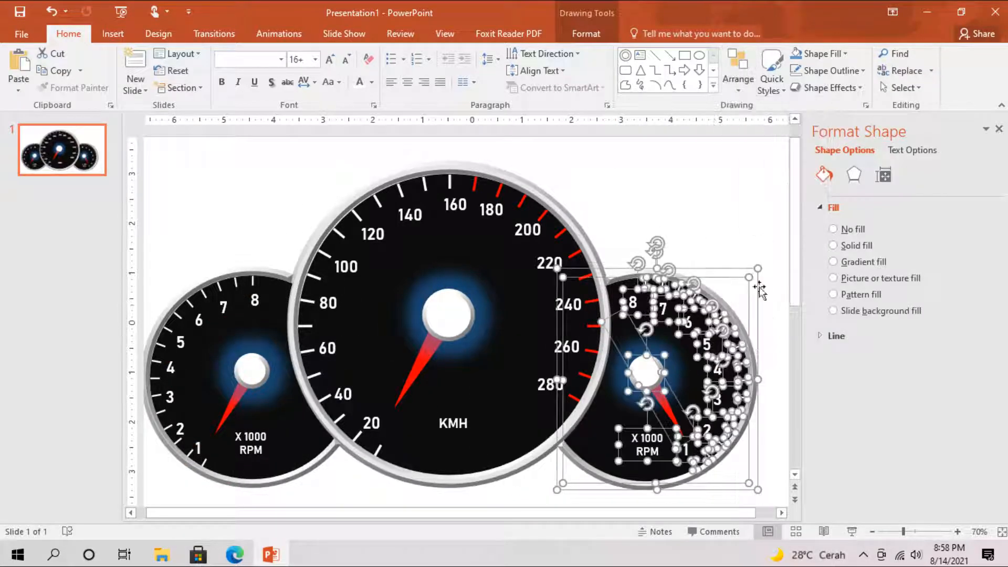
{"action": "key", "text": "Escape"}
On the right gauge, change the 6 label to F and delete the 5 and 4 labels.
{"action": "left_click", "coordinate": [691, 321]}
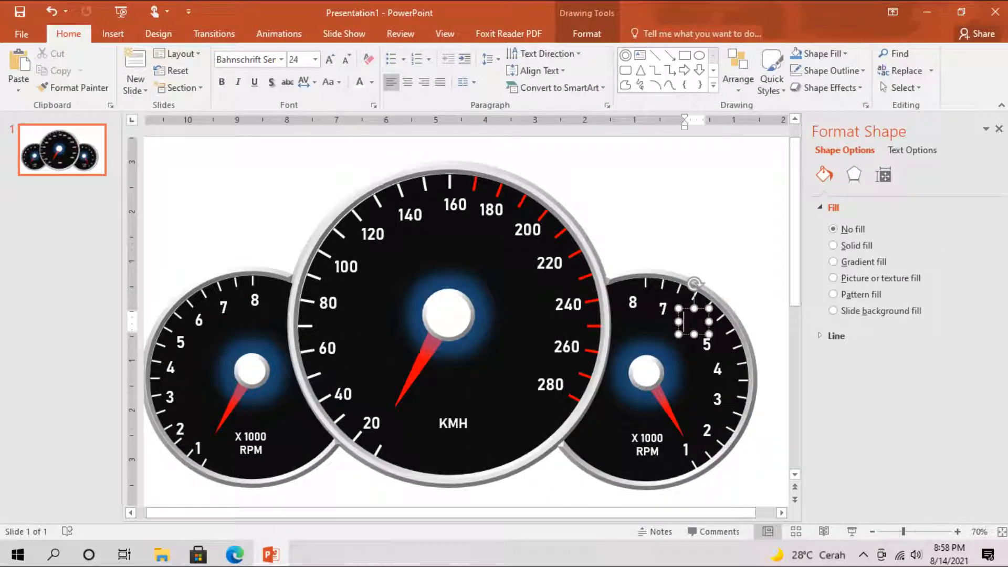
{"action": "type", "text": "F"}
{"action": "left_click", "coordinate": [715, 338]}
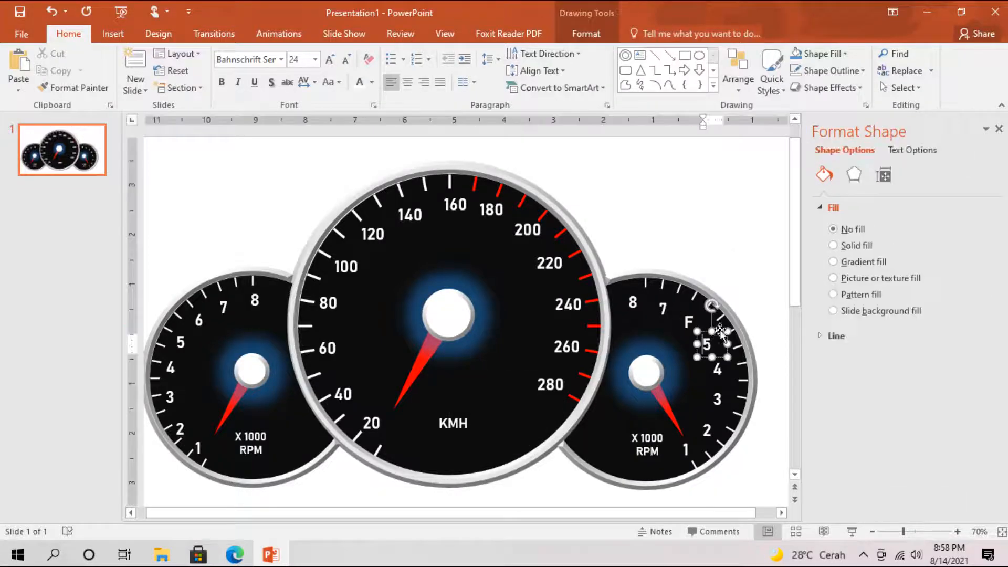
{"action": "key", "text": "Delete"}
{"action": "left_click", "coordinate": [723, 370]}
{"action": "left_click", "coordinate": [731, 356]}
{"action": "key", "text": "Delete"}
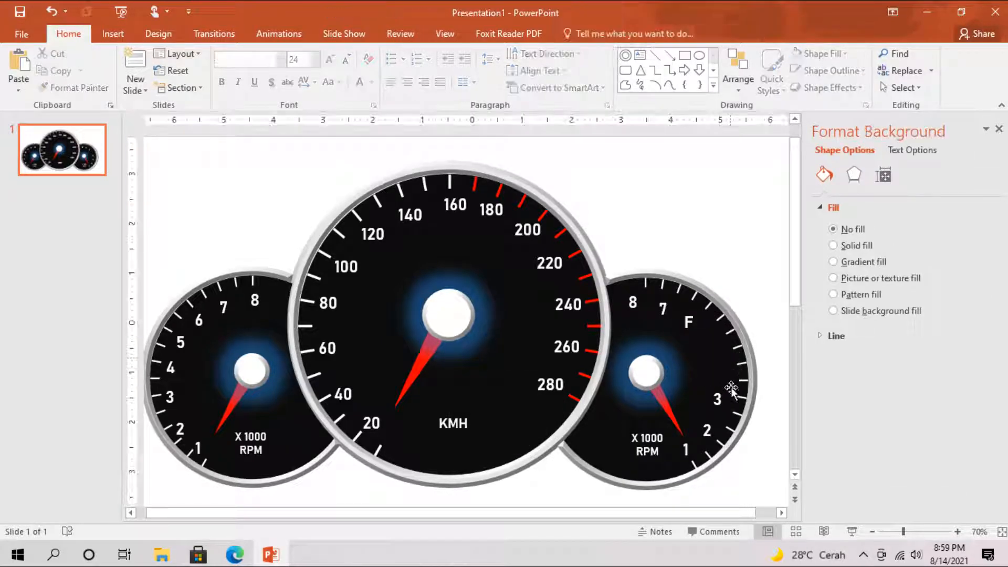
Delete the right gauge's 3 and 2 labels.
{"action": "left_click", "coordinate": [722, 399]}
{"action": "left_click", "coordinate": [729, 387]}
{"action": "key", "text": "Delete"}
{"action": "left_click", "coordinate": [709, 429]}
{"action": "left_click", "coordinate": [716, 413]}
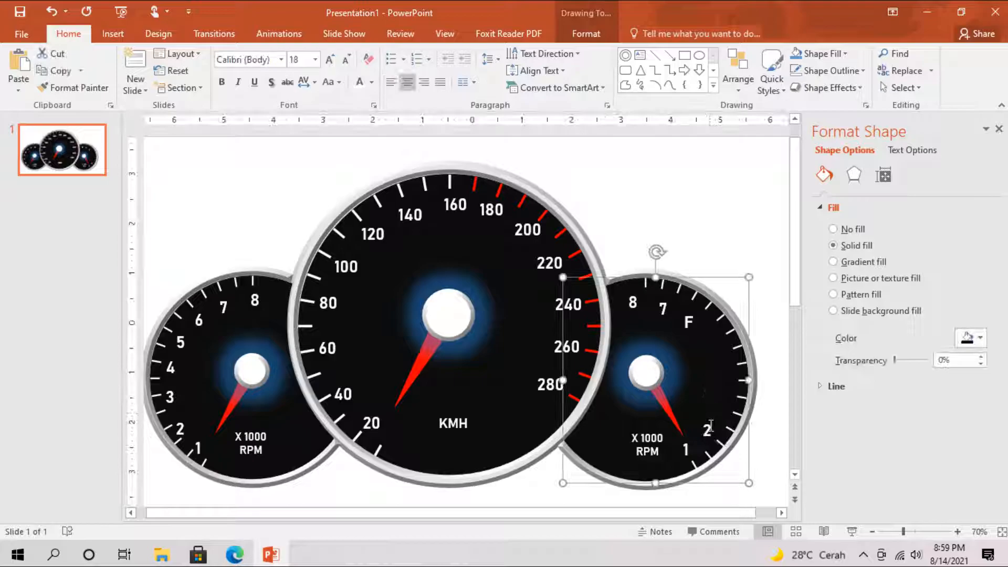
{"action": "left_click", "coordinate": [708, 429]}
{"action": "left_click", "coordinate": [721, 426]}
{"action": "key", "text": "Delete"}
Change the right gauge's 1 label to E and its X 1000 RPM caption to FUEL.
{"action": "left_click", "coordinate": [691, 450]}
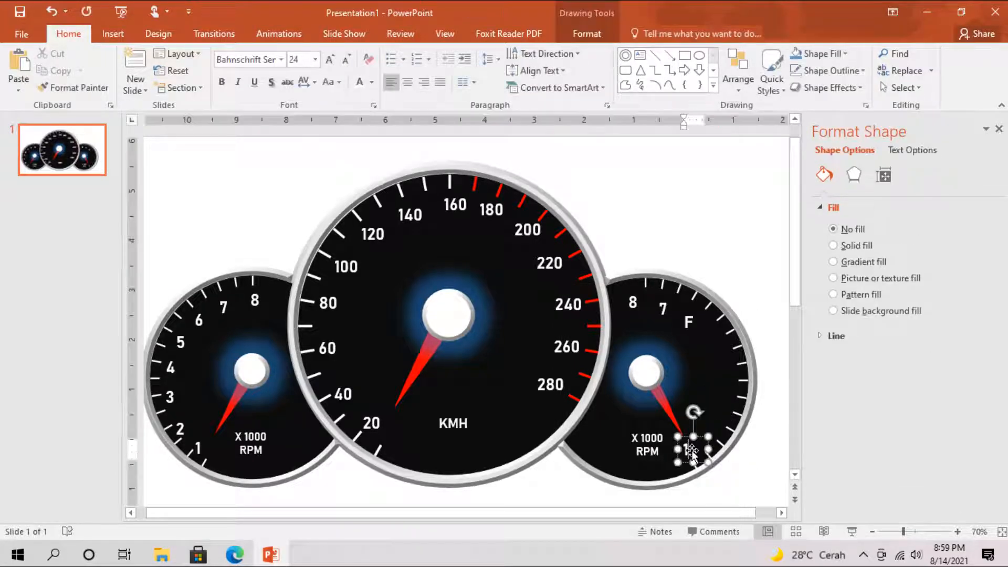
{"action": "type", "text": "E"}
{"action": "left_click", "coordinate": [631, 437]}
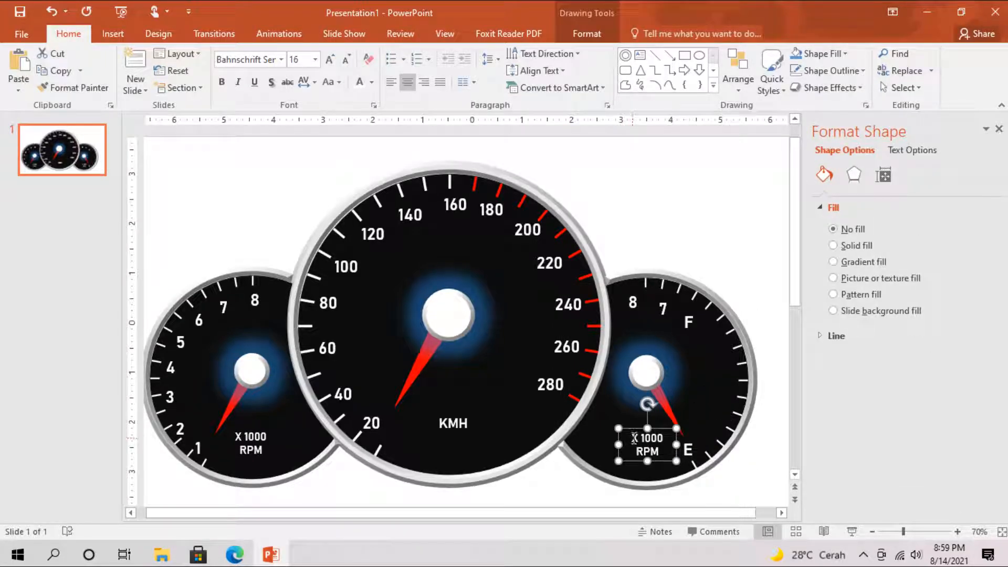
{"action": "left_click_drag", "start_coordinate": [634, 437], "coordinate": [662, 446]}
{"action": "type", "text": "FUEL"}
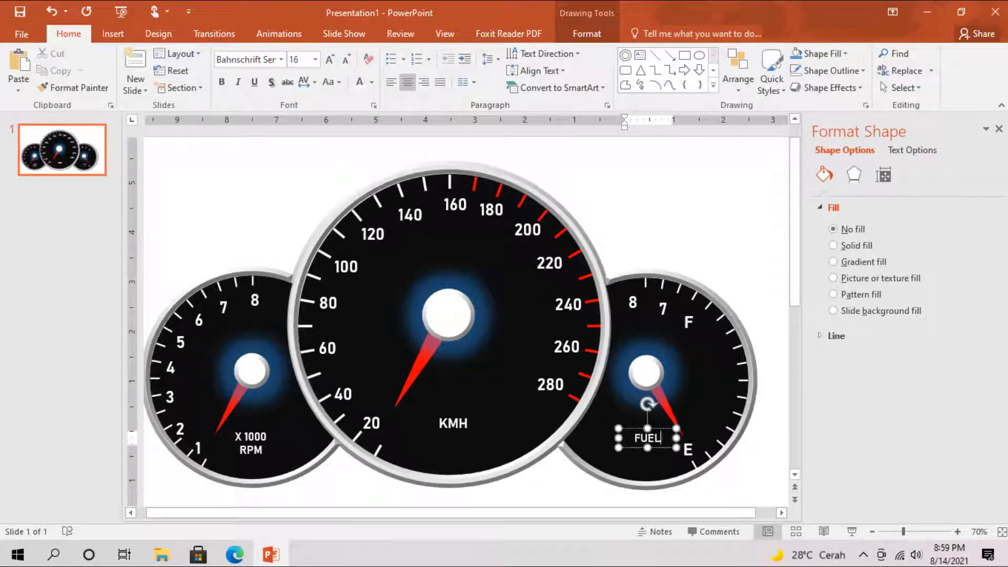
Delete the right gauge's 7 and 8 labels together with the tick marks above them.
{"action": "left_click_drag", "start_coordinate": [691, 258], "coordinate": [619, 335]}
{"action": "key", "text": "Delete"}
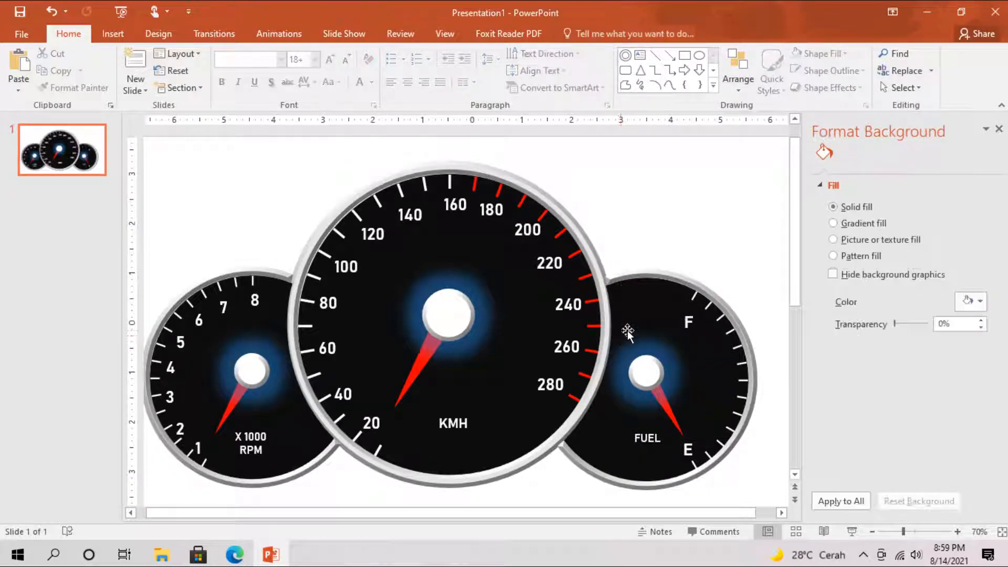